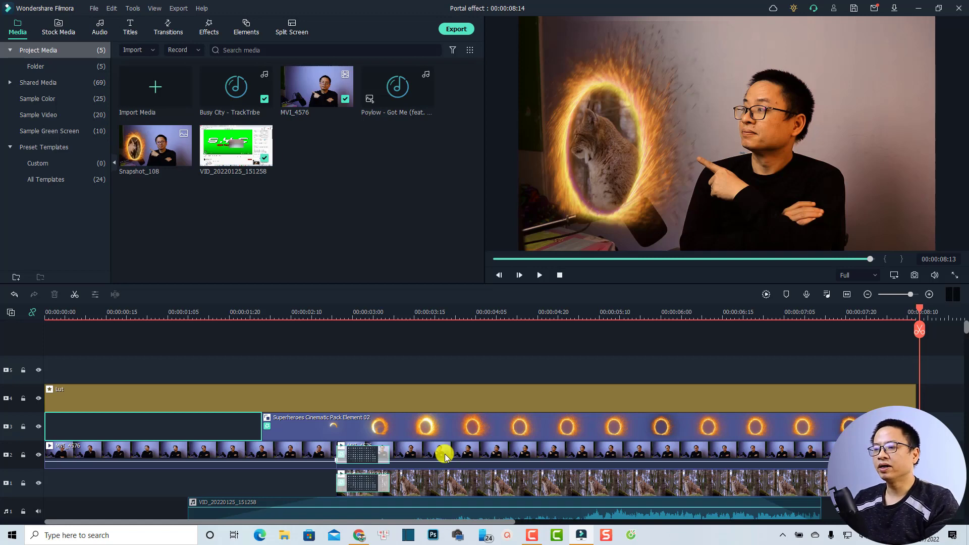
Examine the finished portal project's audio, forest video and talking-head clips on the timeline, with the preview at 00:00:03:18.
scroll(424, 444, down, 3)
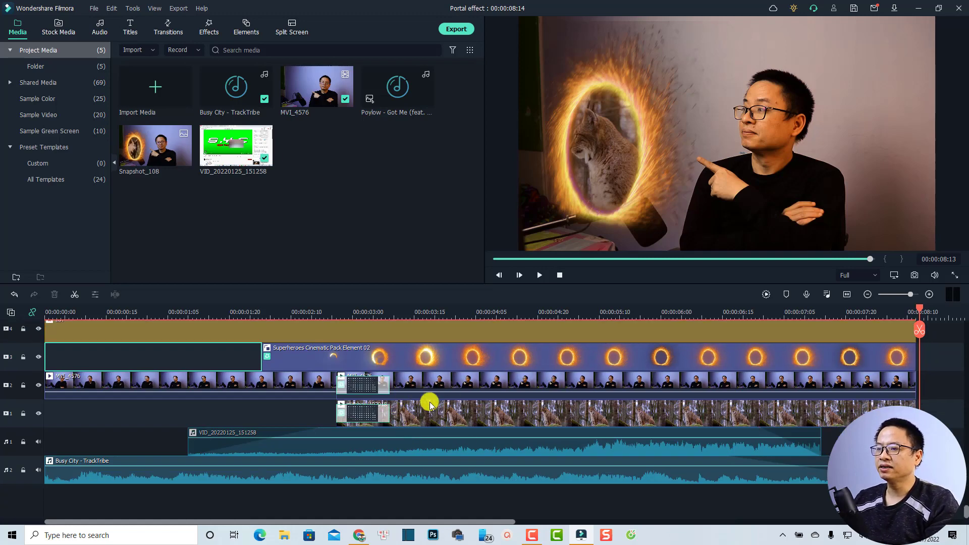
click(423, 470)
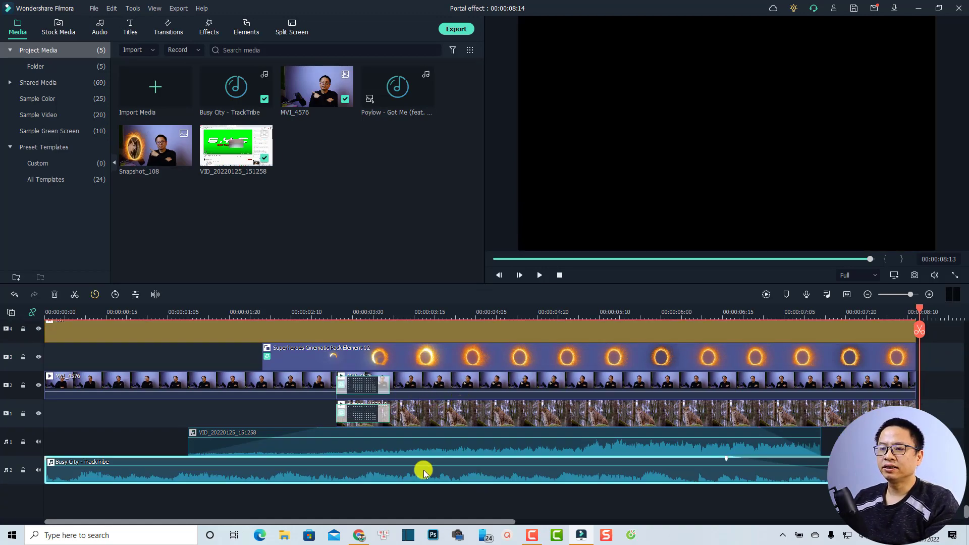
scroll(425, 472, up, 1)
click(428, 477)
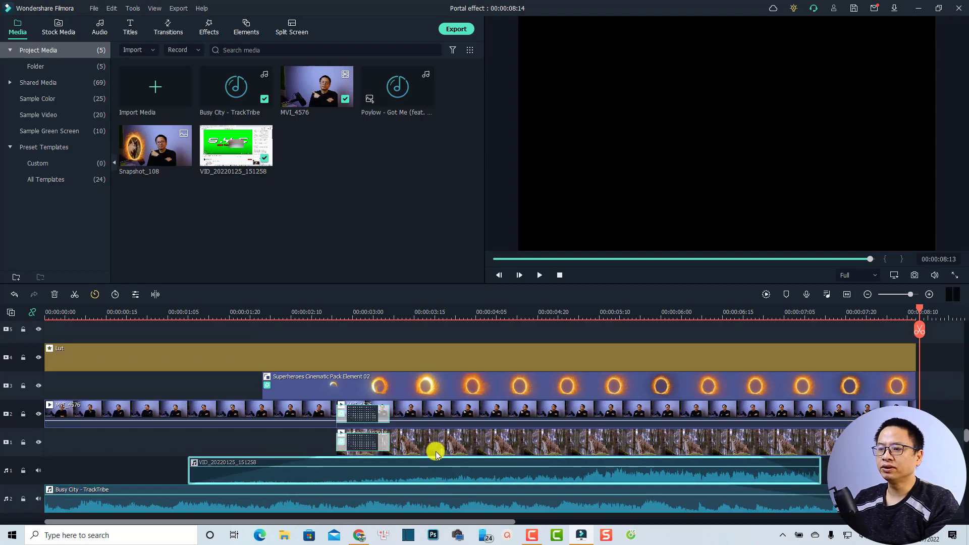
click(435, 451)
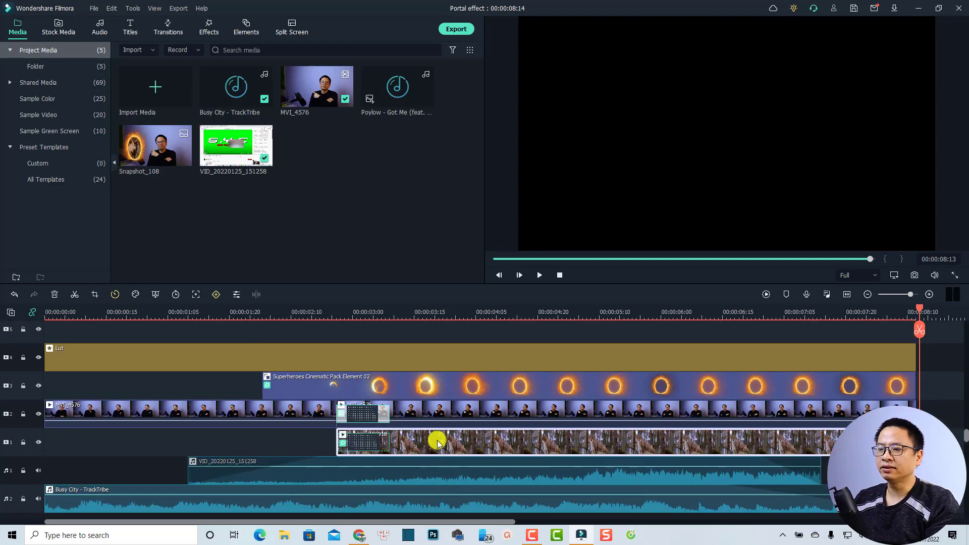
click(426, 317)
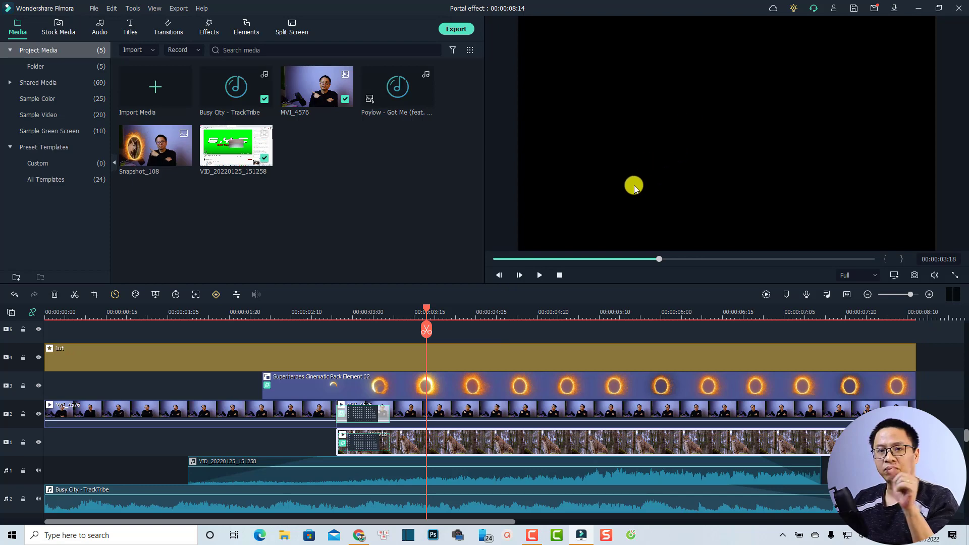
click(486, 415)
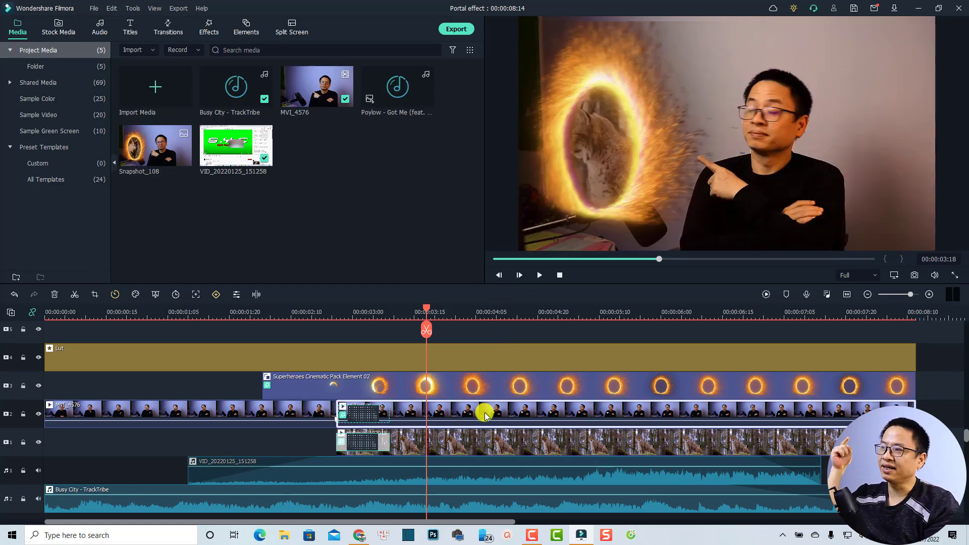
Delete all clips from the timeline to start the portal effect from scratch.
click(368, 386)
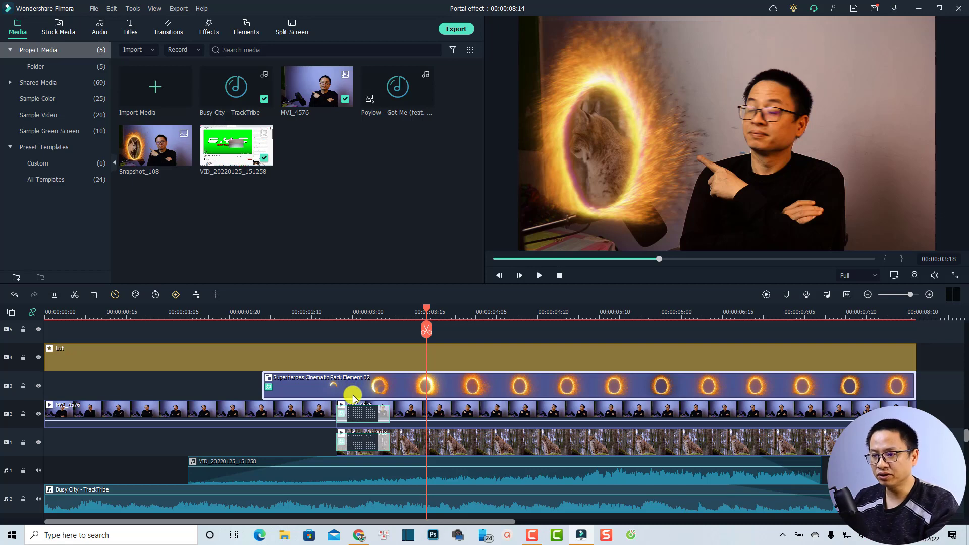
key(ctrl+a)
key(Delete)
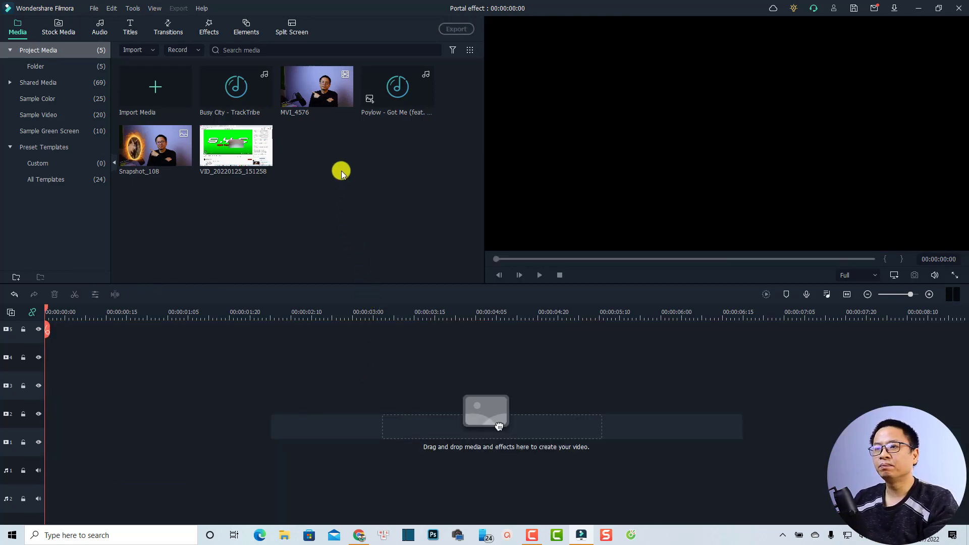
Place MVI_4576 at the start of video track 1, keeping the 1920 x 1080 25fps project settings, and mute the clip.
click(314, 99)
drag(314, 99, 46, 457)
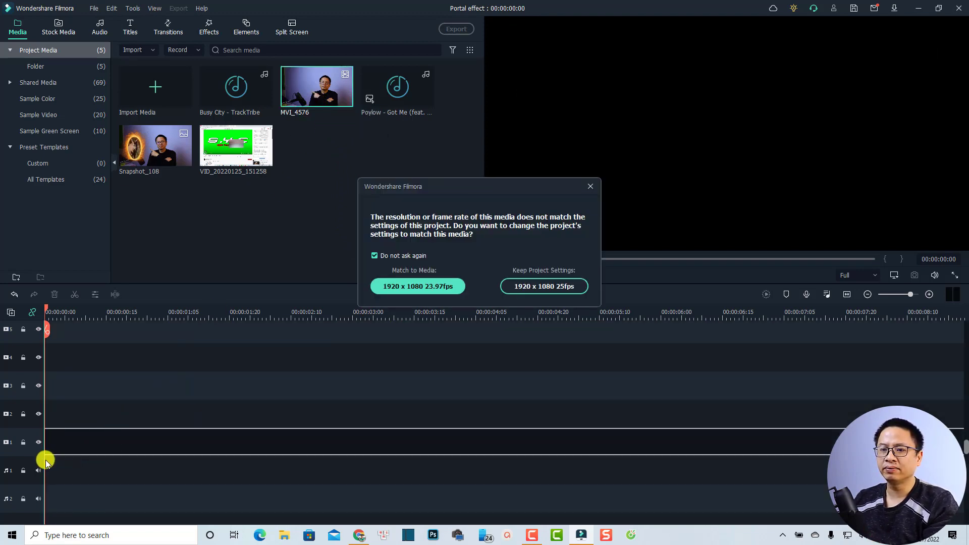
click(554, 284)
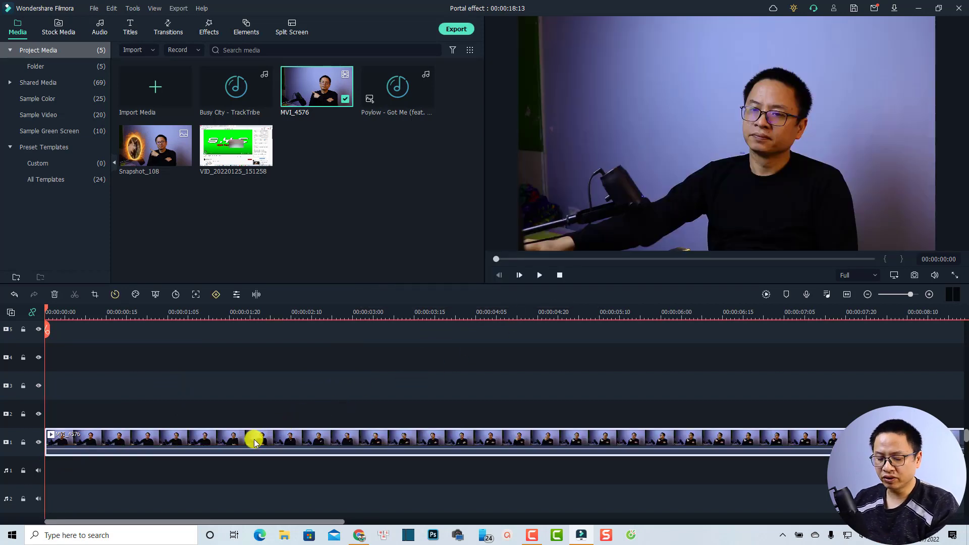
key(ctrl+shift+m)
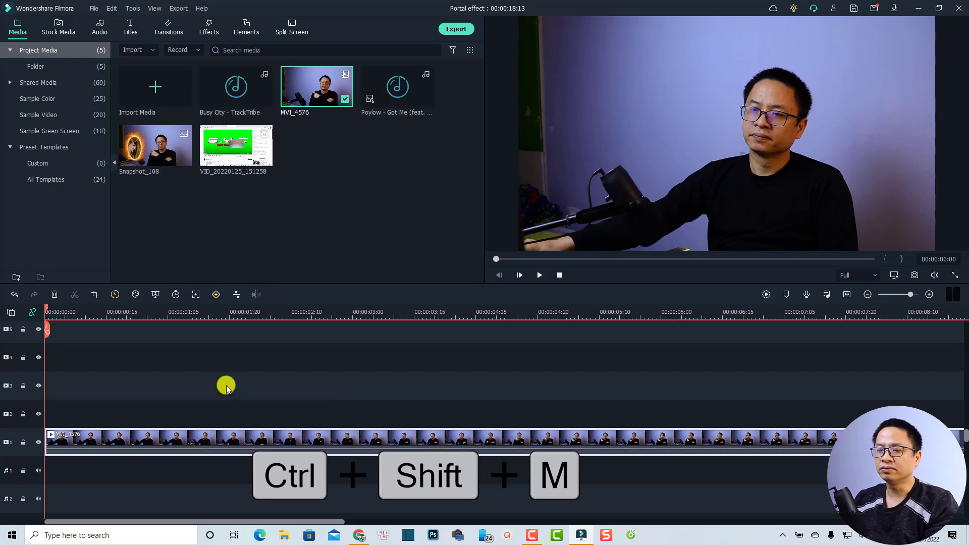
Play through the clip, split it at 00:00:02:06 and delete the part before the split.
key(space)
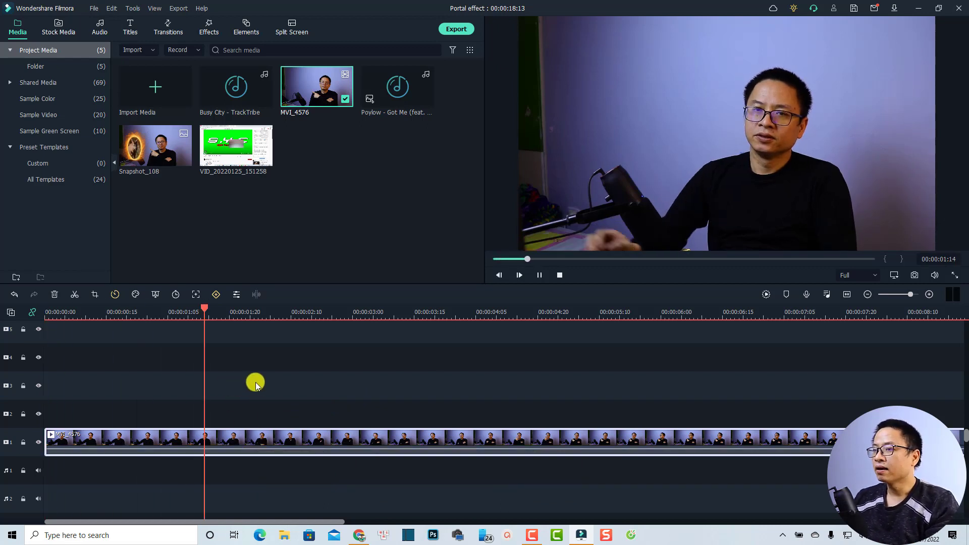
key(space)
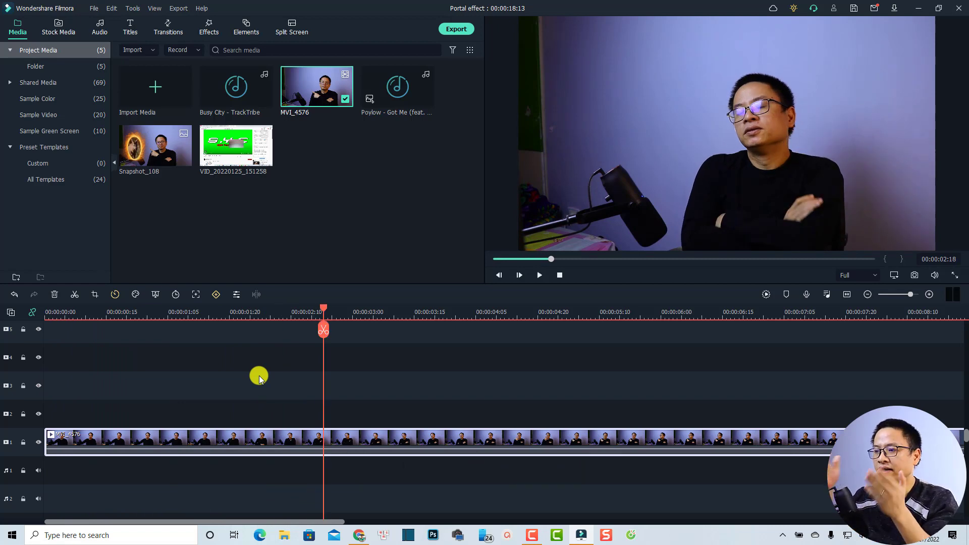
click(274, 313)
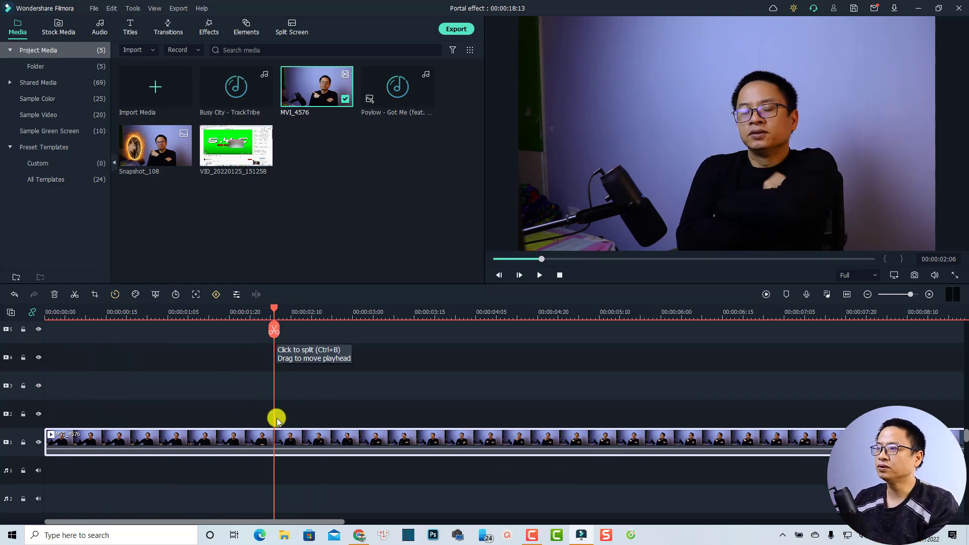
click(274, 330)
click(211, 440)
key(Delete)
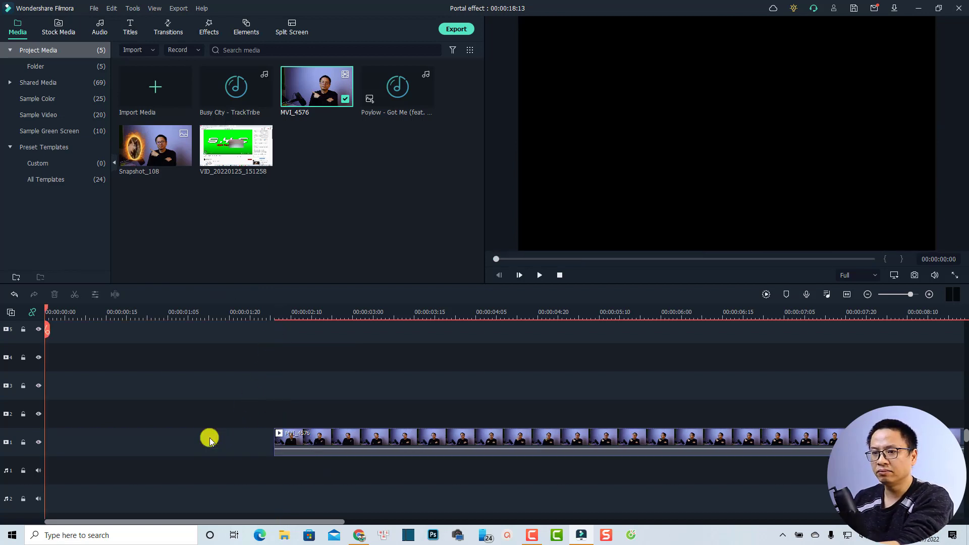
Ripple delete the empty gap before the remaining clip so it starts at 00:00:00:00.
click(141, 437)
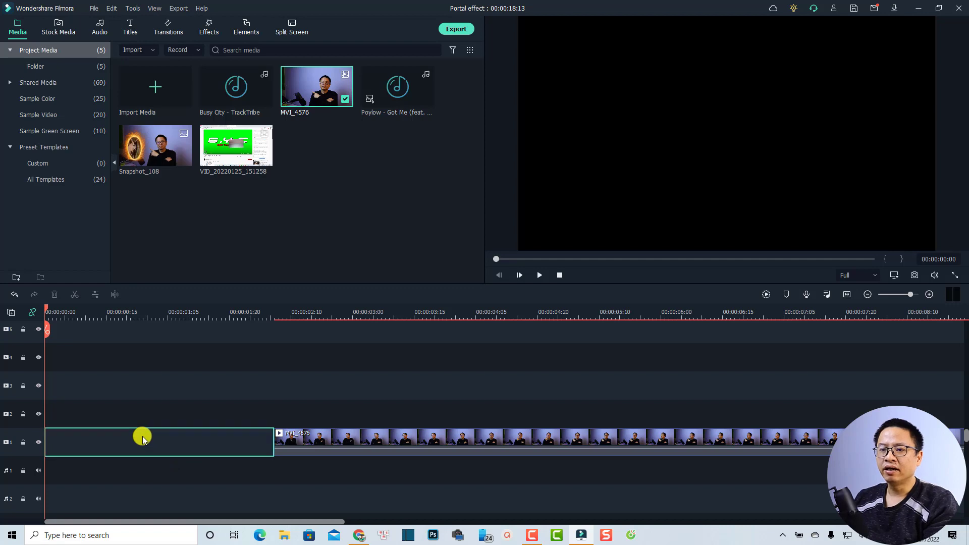
right_click(142, 440)
click(162, 444)
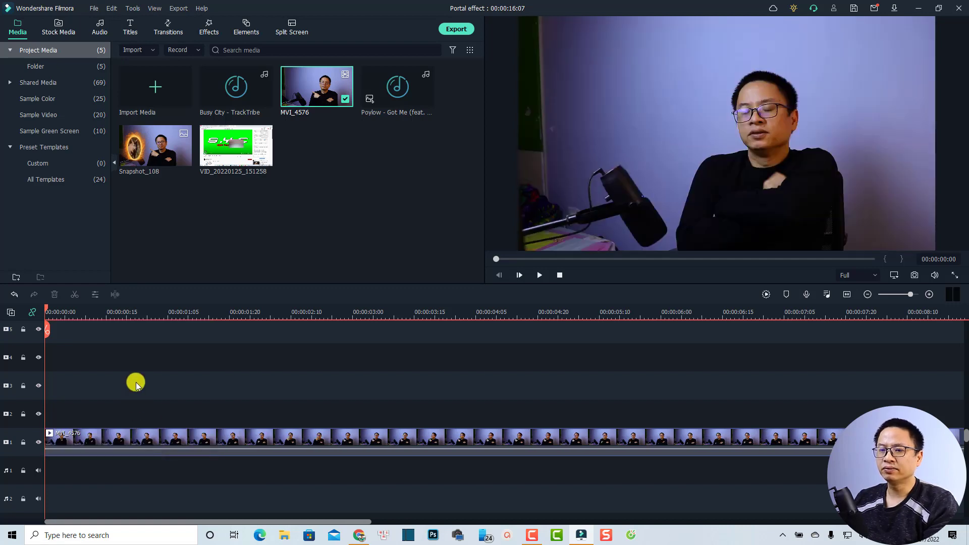
Play to the finger-pointing pose and split the MVI_4576 clip at 00:00:03:06.
key(space)
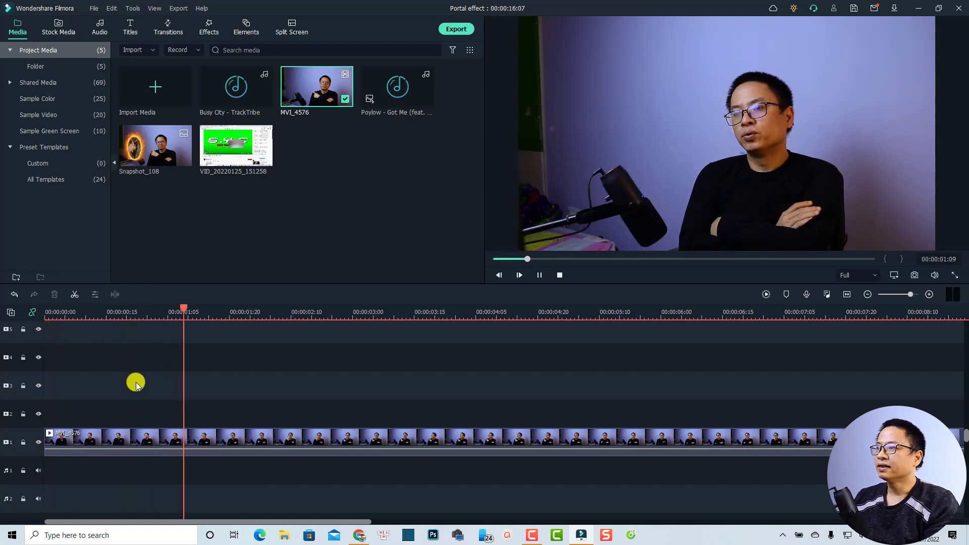
key(space)
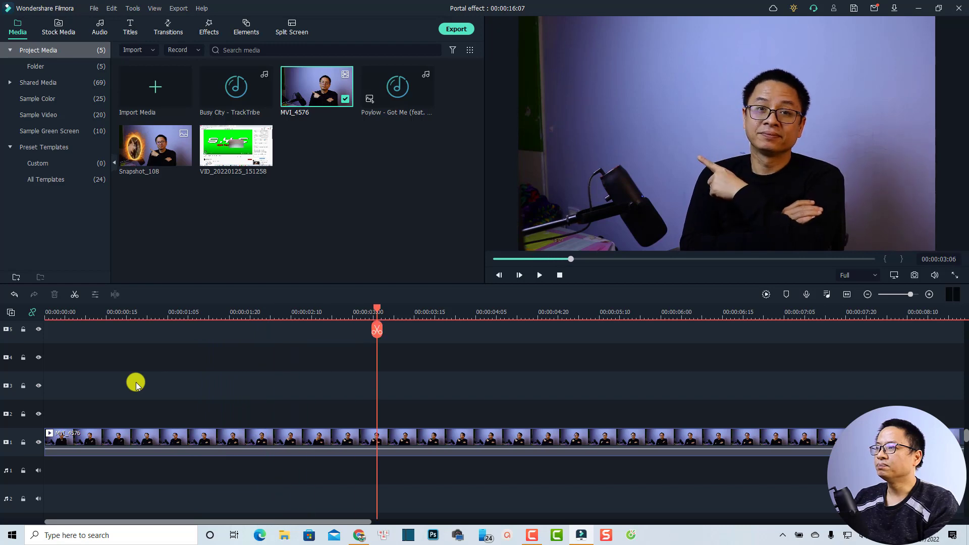
click(378, 439)
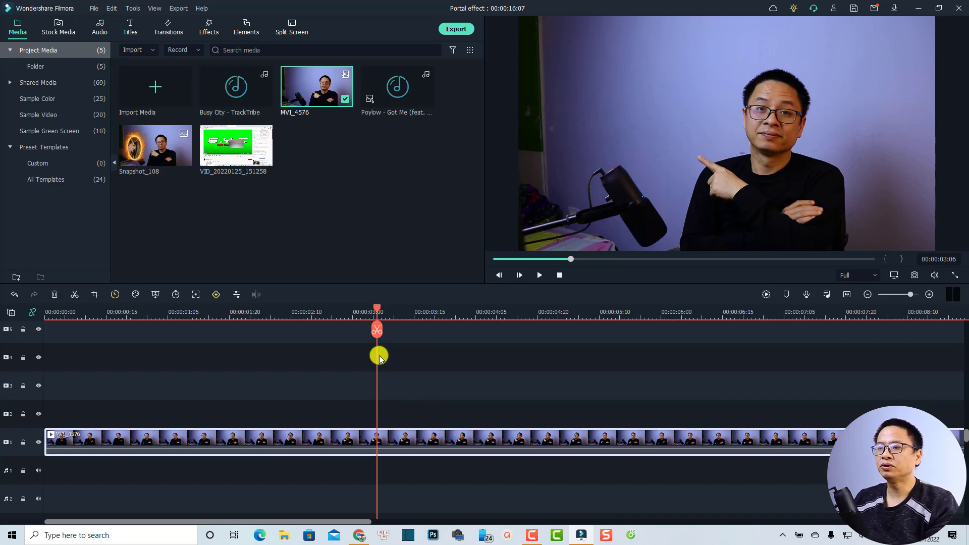
click(375, 336)
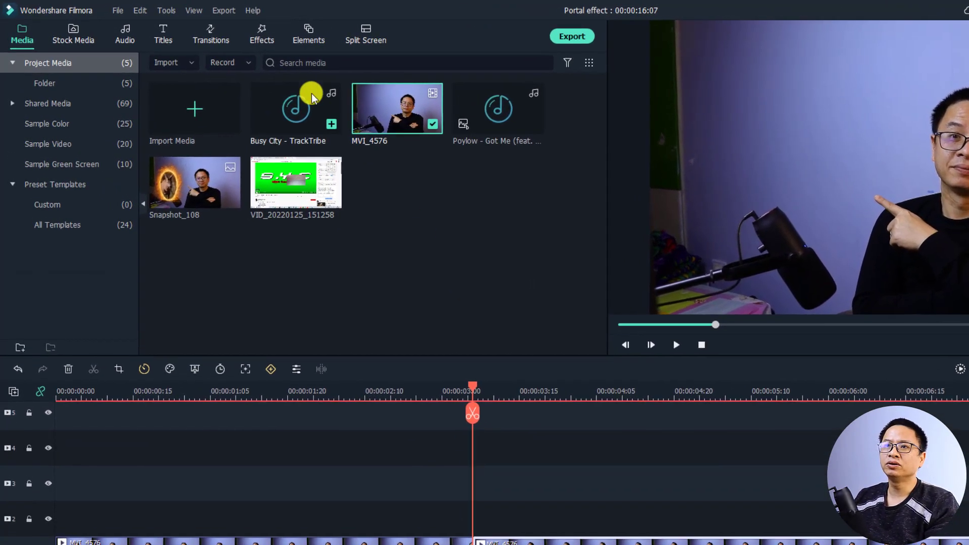
Search the effects for "image mask" and apply Image Mask to the MVI_4576 segment after the split.
click(257, 40)
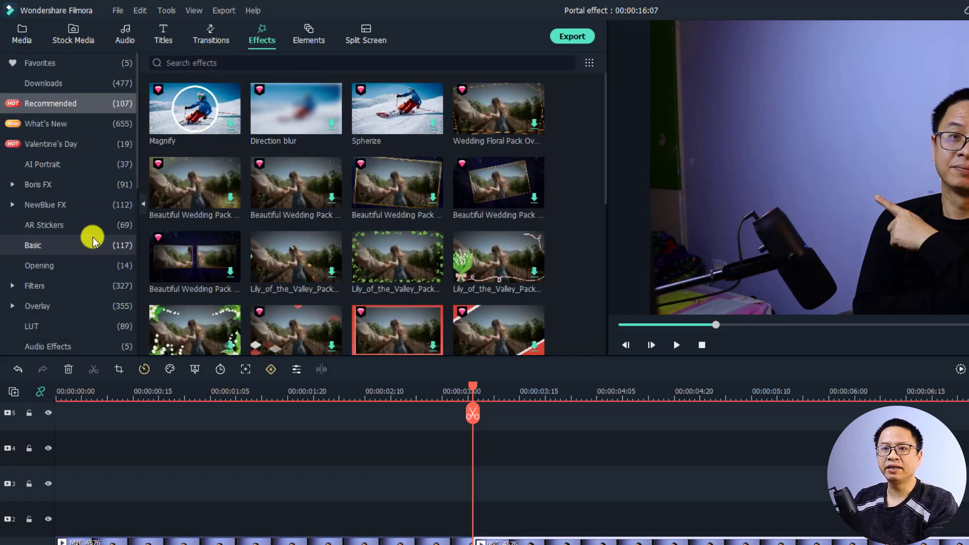
scroll(121, 157, down, 1)
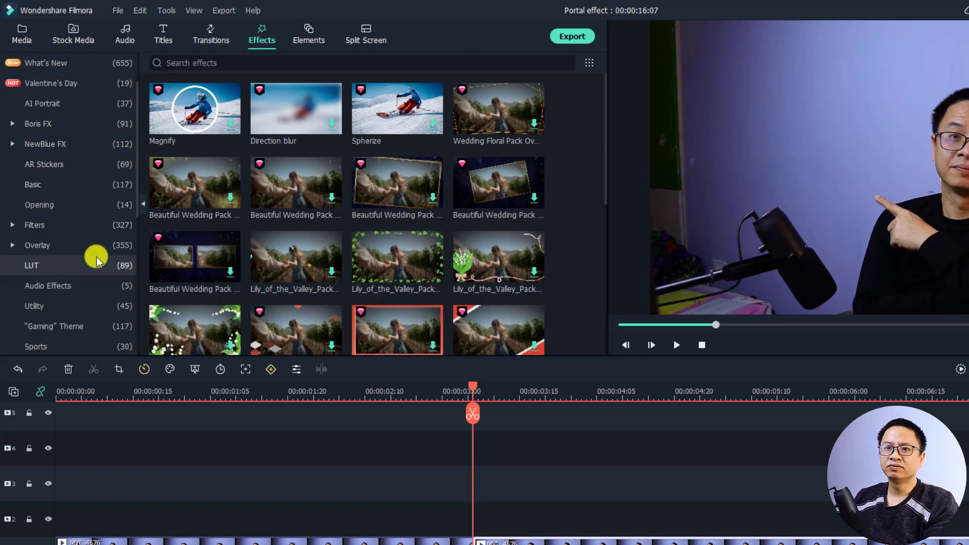
click(43, 306)
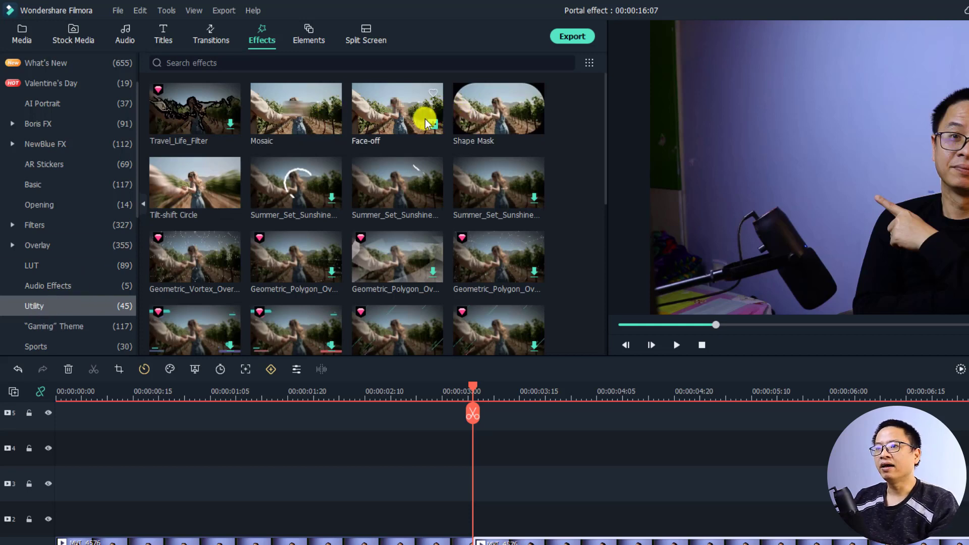
click(232, 60)
text(ima)
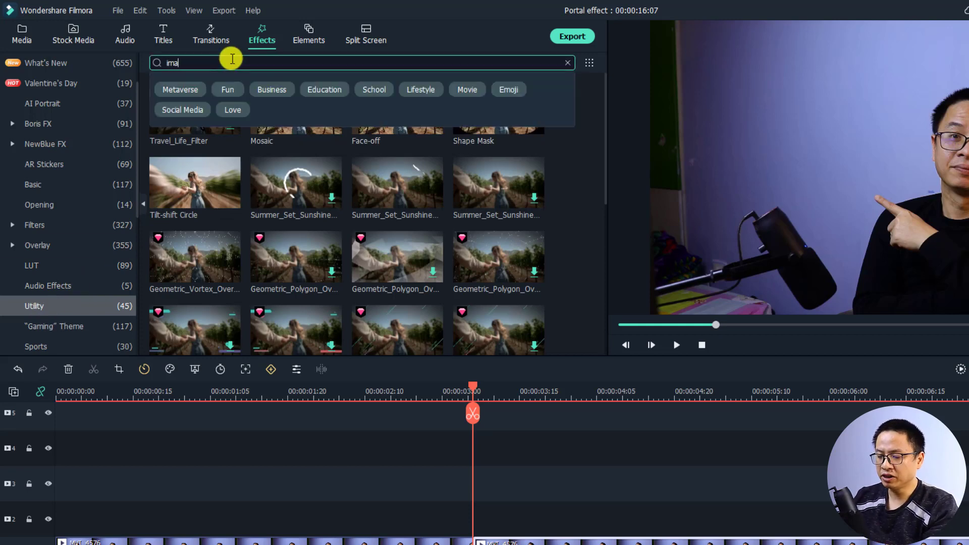
text(ge mask)
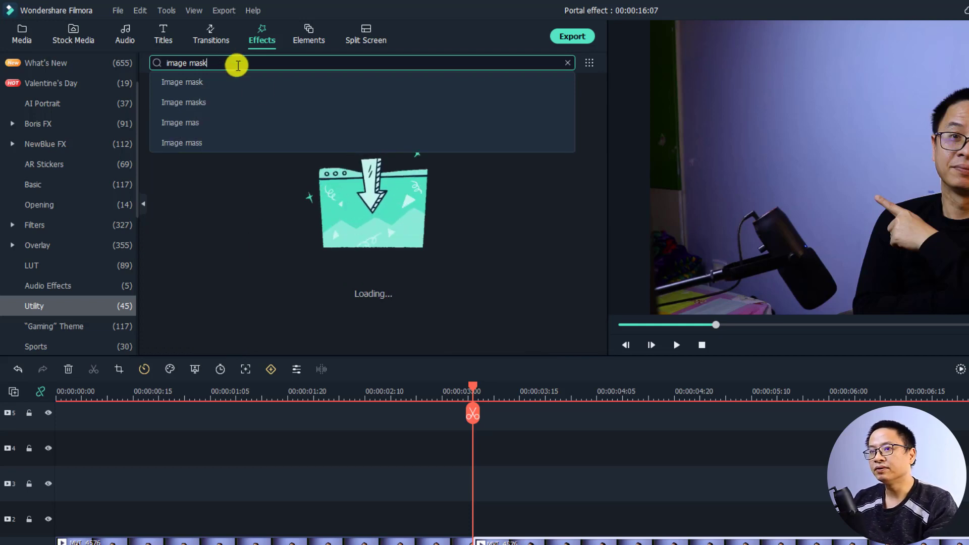
click(593, 165)
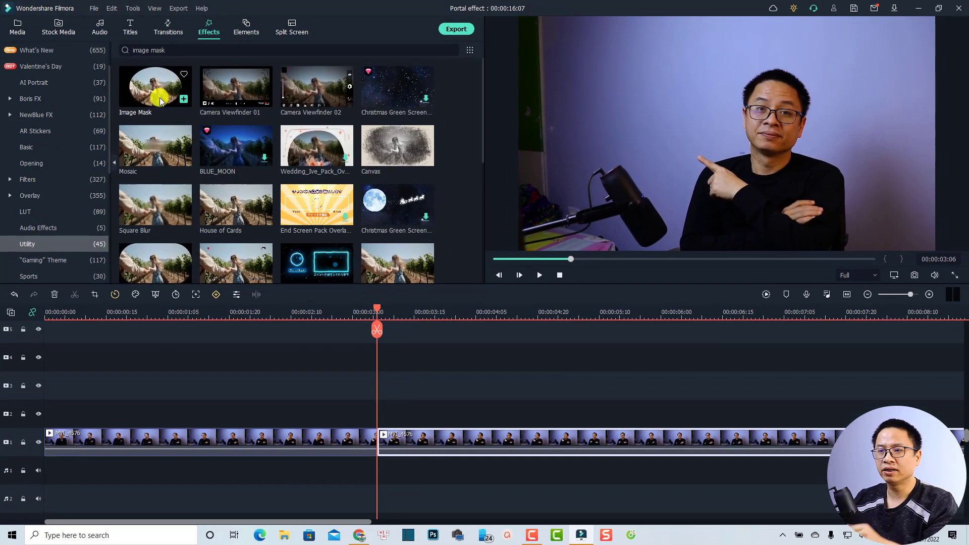
drag(159, 100, 405, 433)
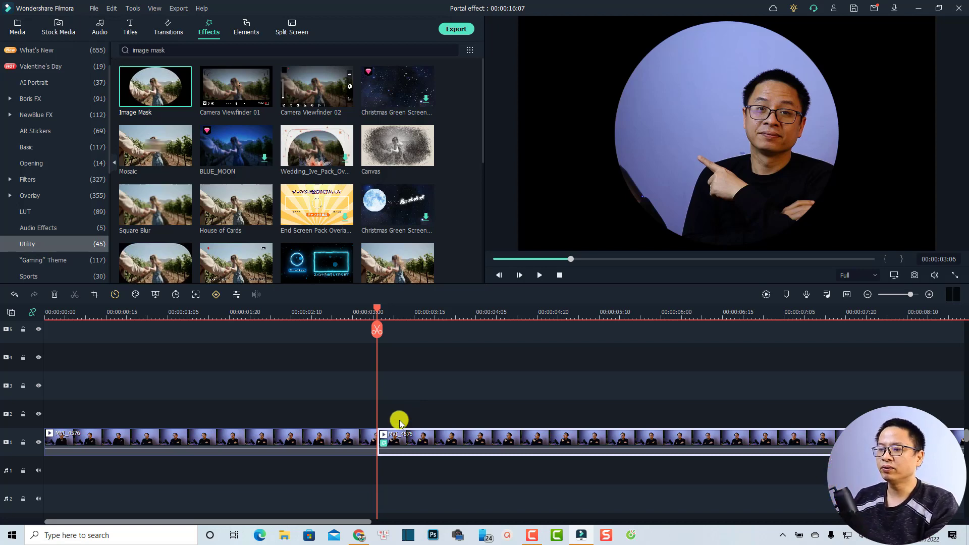
Position and shape the segment's circular Image Mask with X -322, Y -62, Width 56 and Height 81.
click(236, 299)
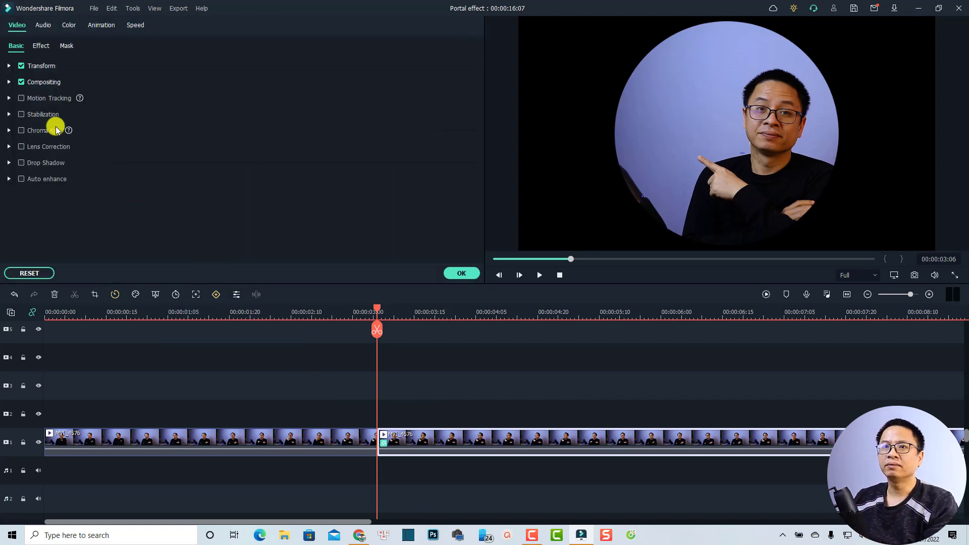
click(38, 47)
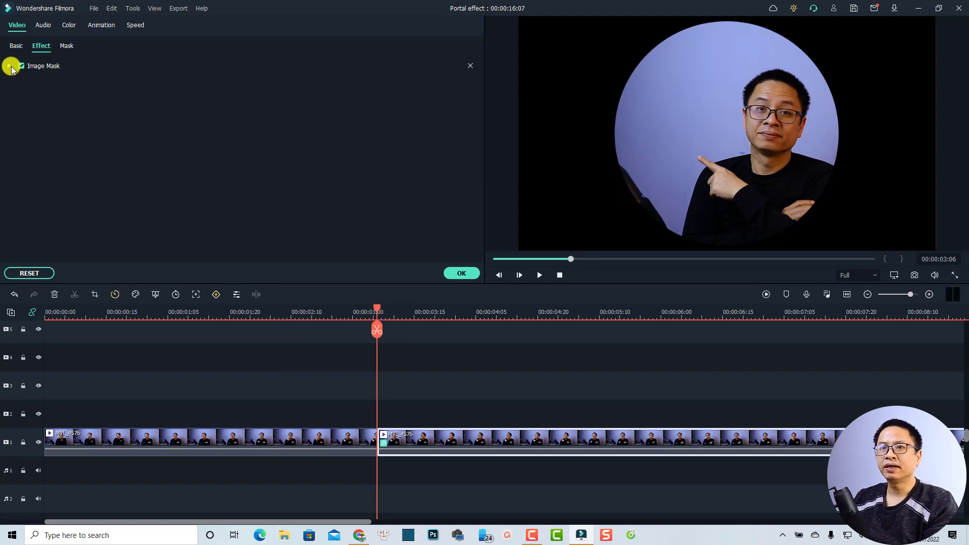
click(9, 67)
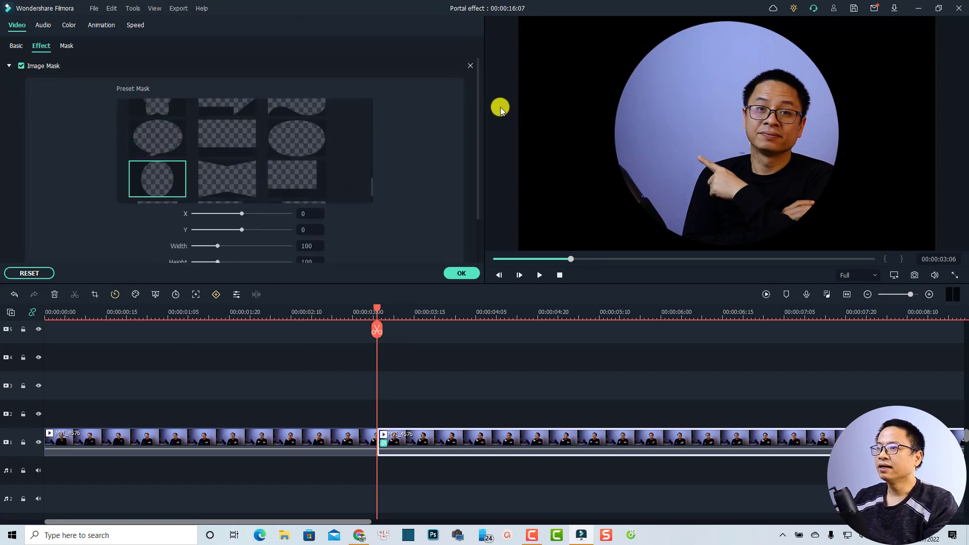
drag(478, 108, 476, 158)
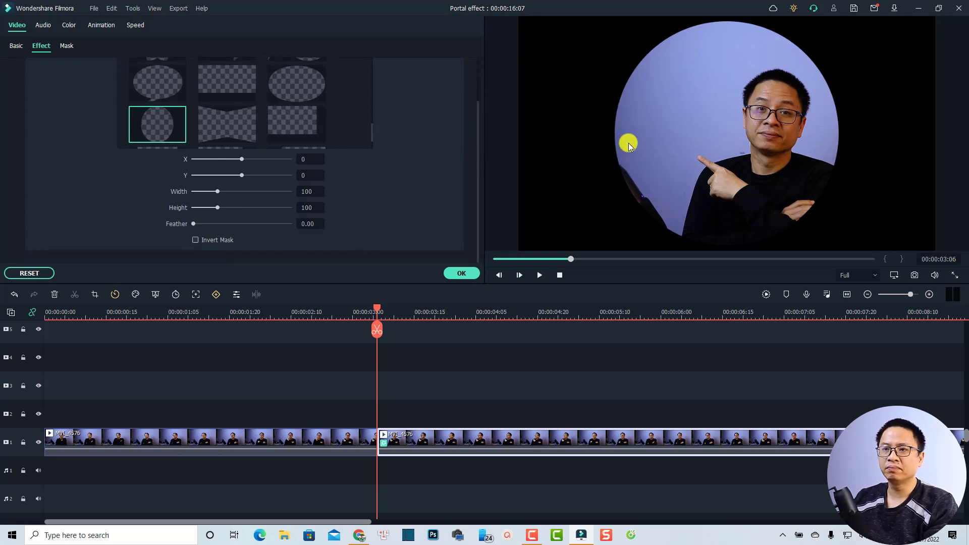
drag(241, 160, 226, 159)
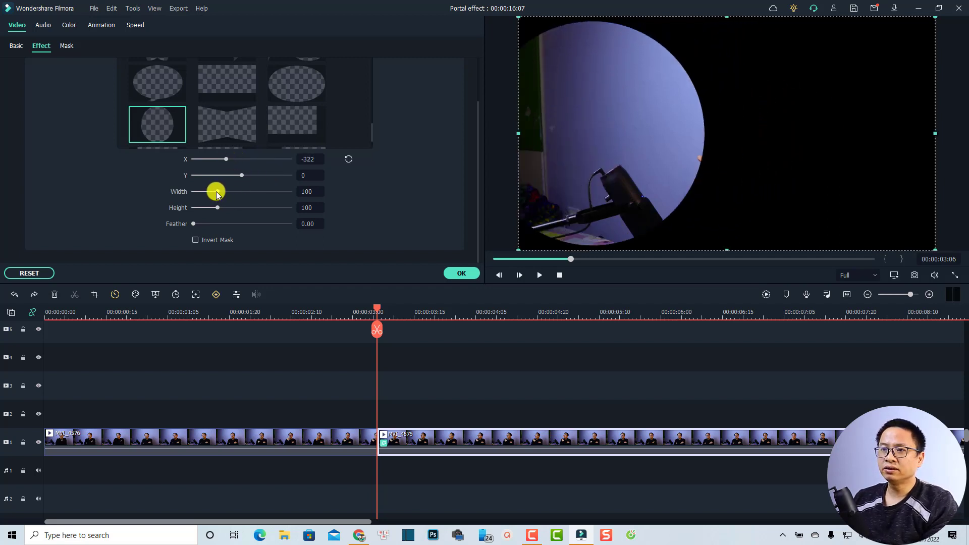
drag(217, 192, 208, 192)
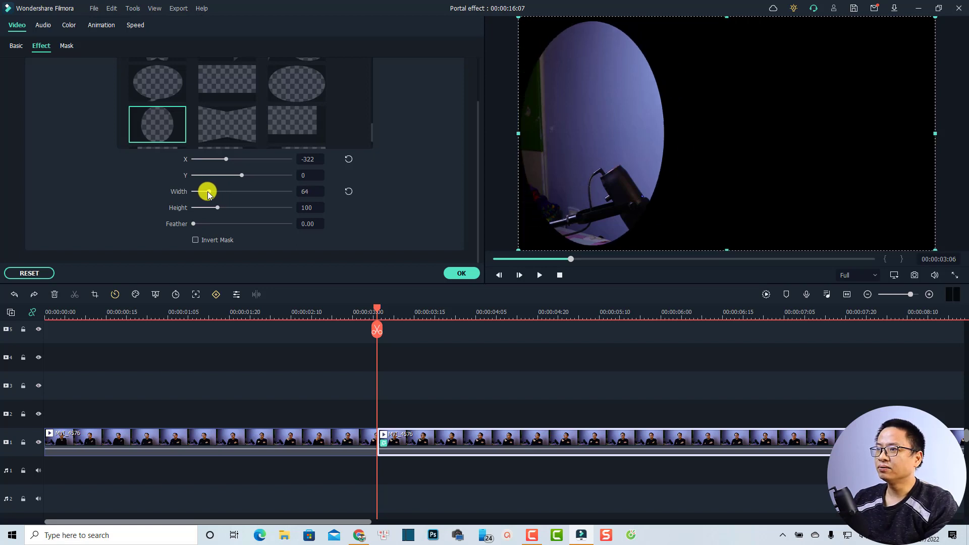
drag(207, 192, 212, 207)
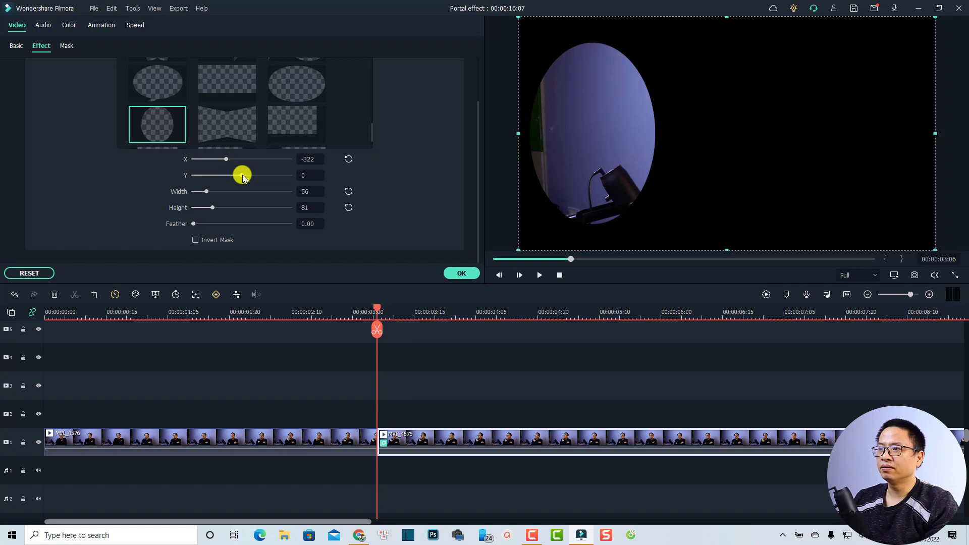
drag(242, 175, 238, 175)
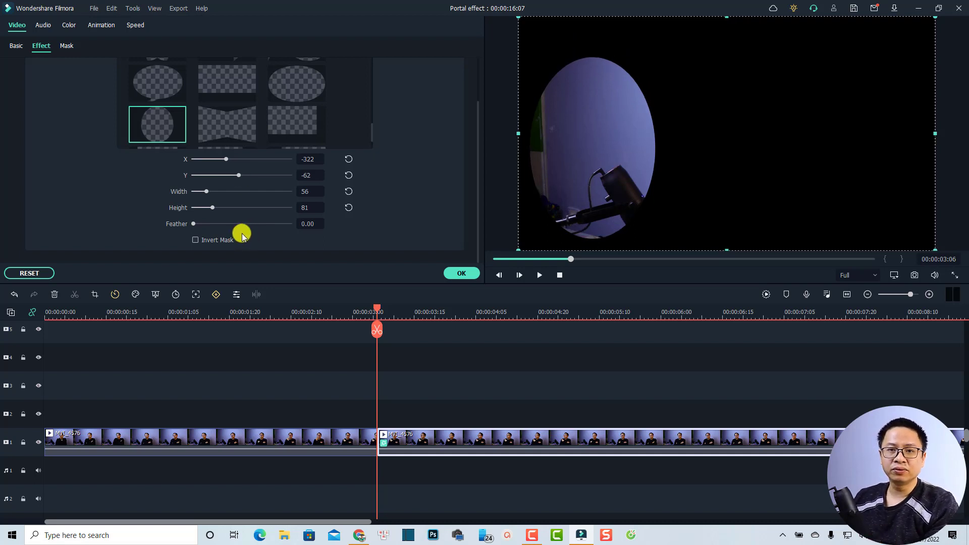
Feather the Image Mask by 45.31, invert it and accept the effect settings.
drag(195, 225, 237, 223)
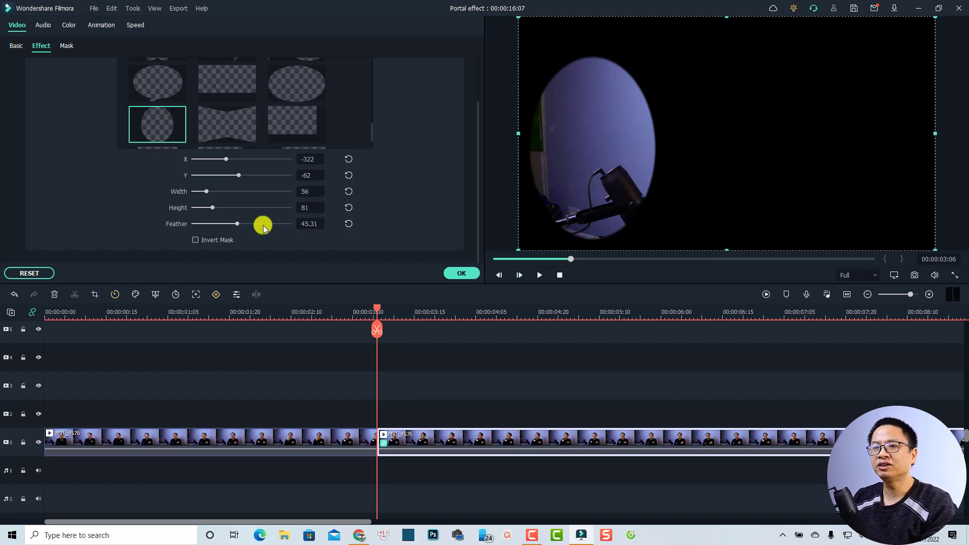
click(196, 240)
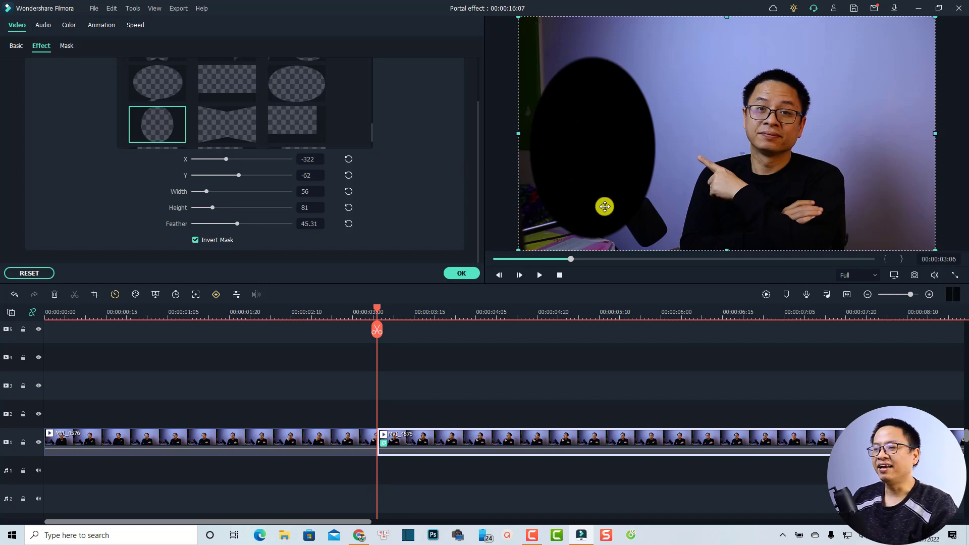
click(461, 275)
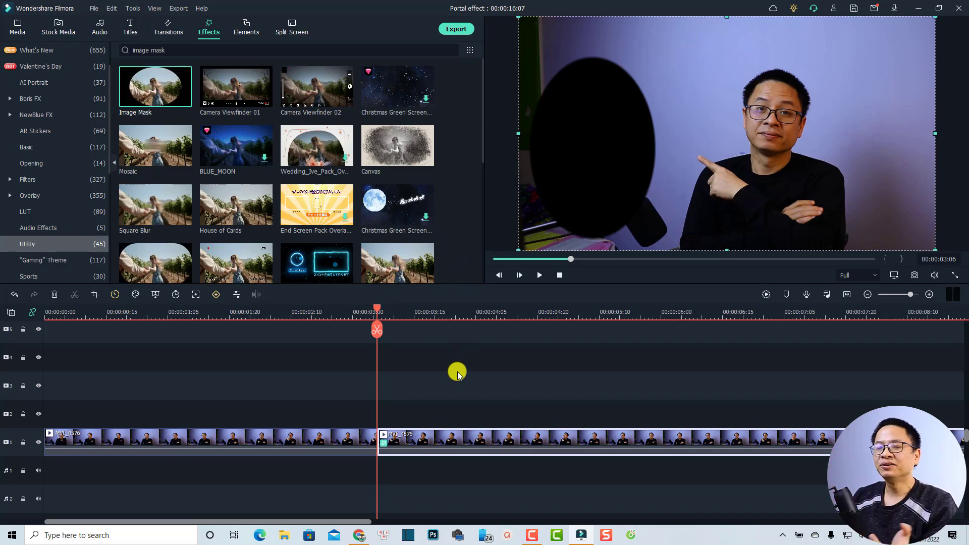
Search the Elements library for "superheros".
click(247, 31)
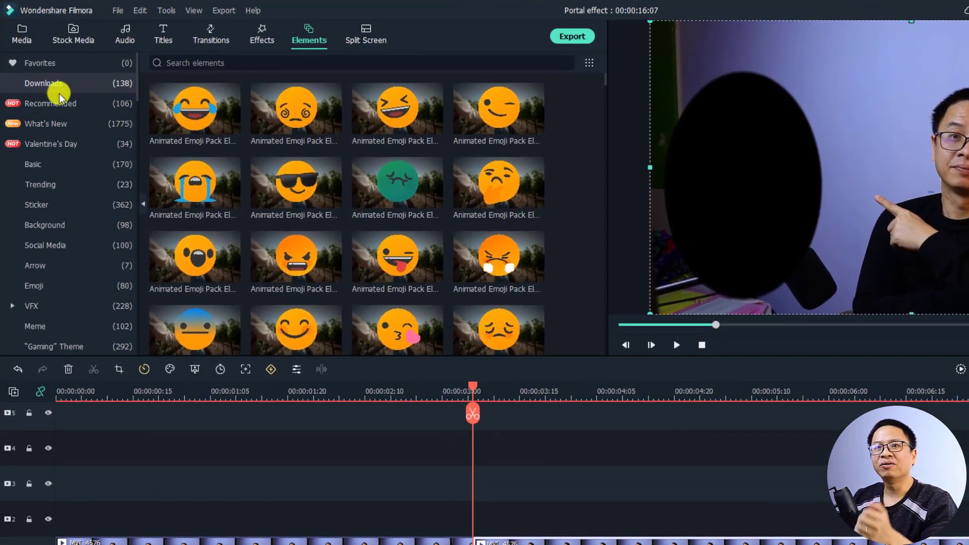
click(46, 101)
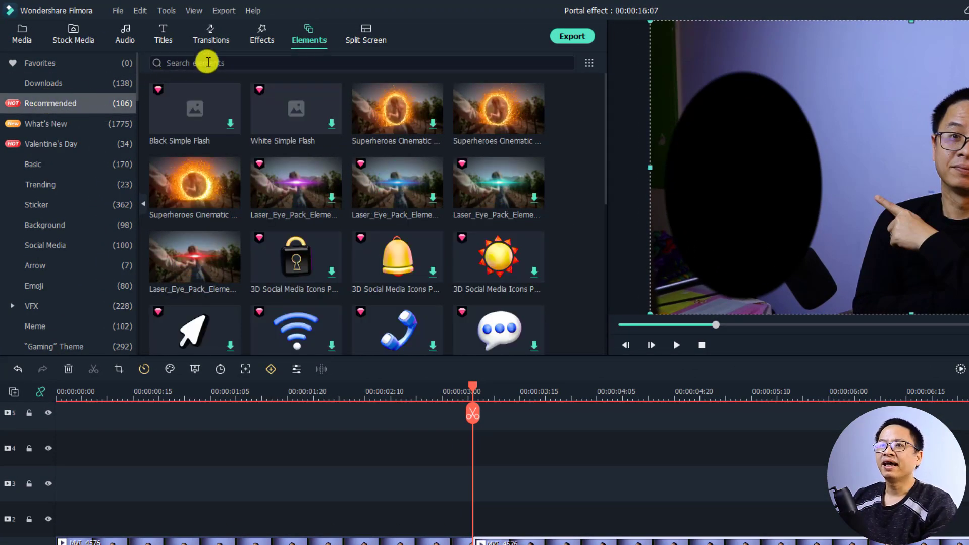
click(208, 62)
text(sup)
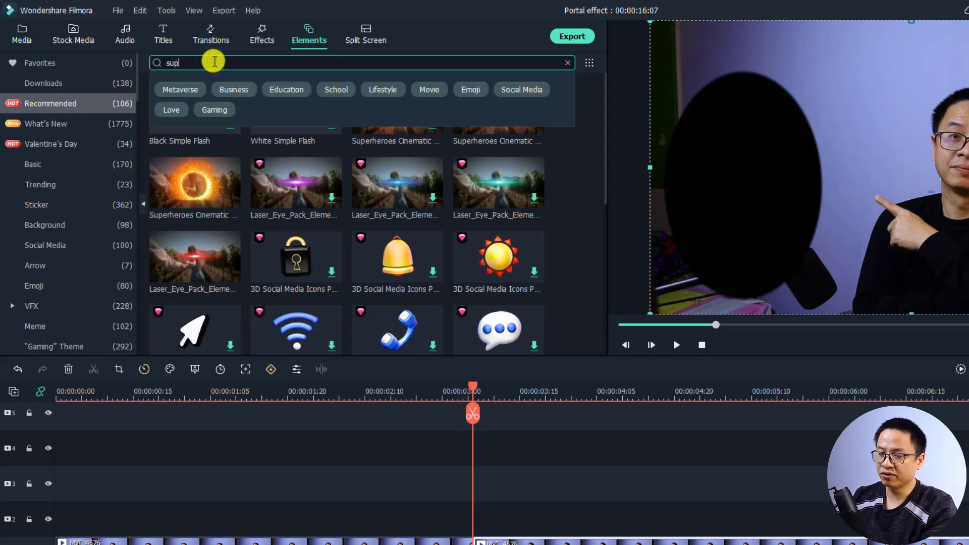
text(erheros)
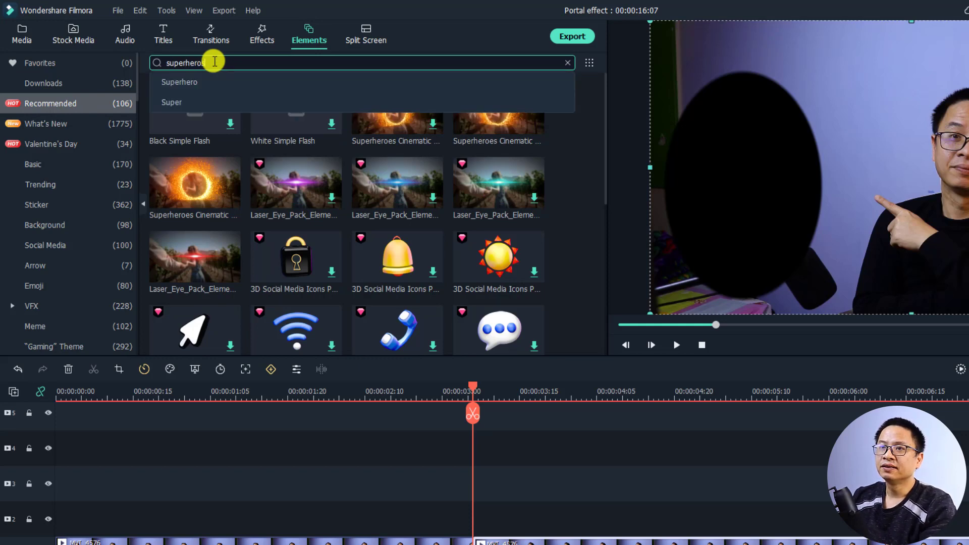
key(Return)
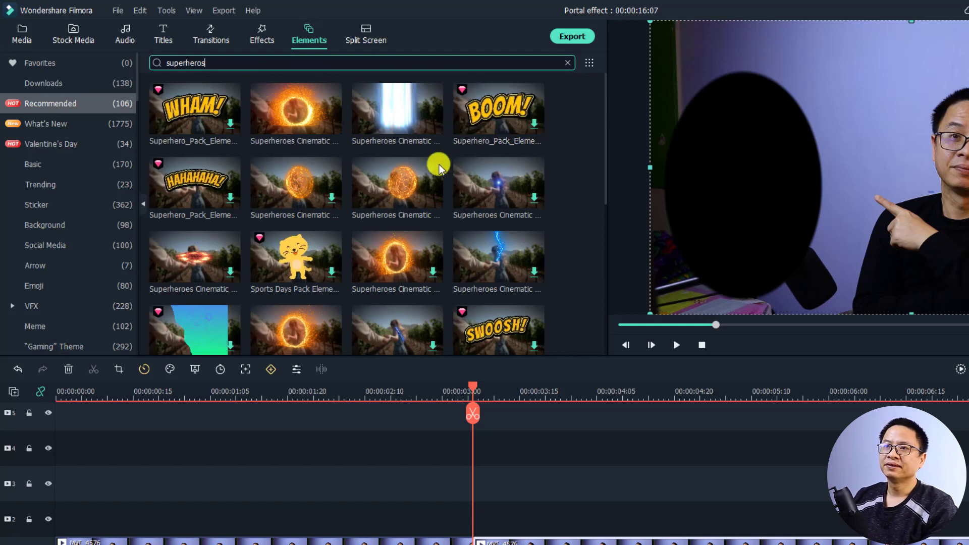
Add the oval fire ring, Superheroes Cinematic Pack Element 03, to video track 2 at the start of the masked segment.
mouse_move(282, 129)
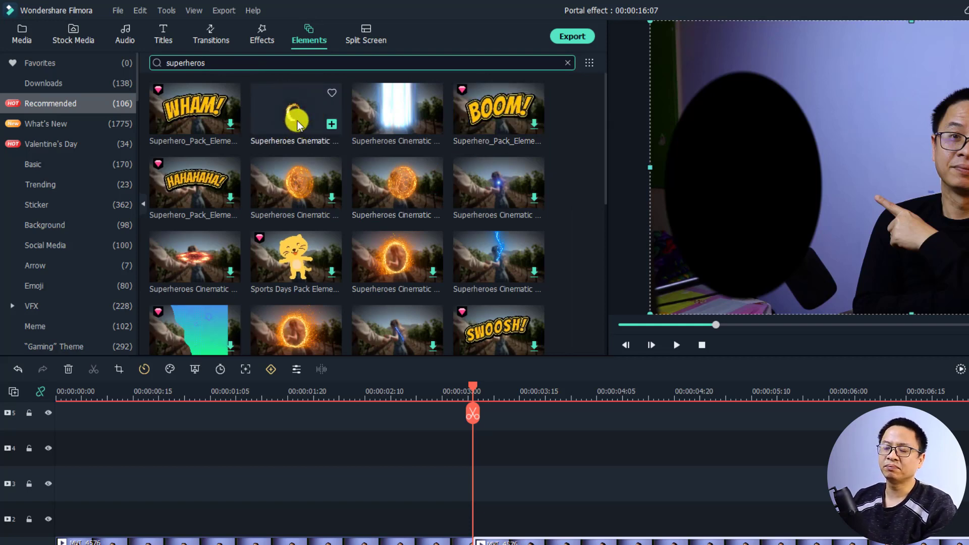
mouse_move(303, 326)
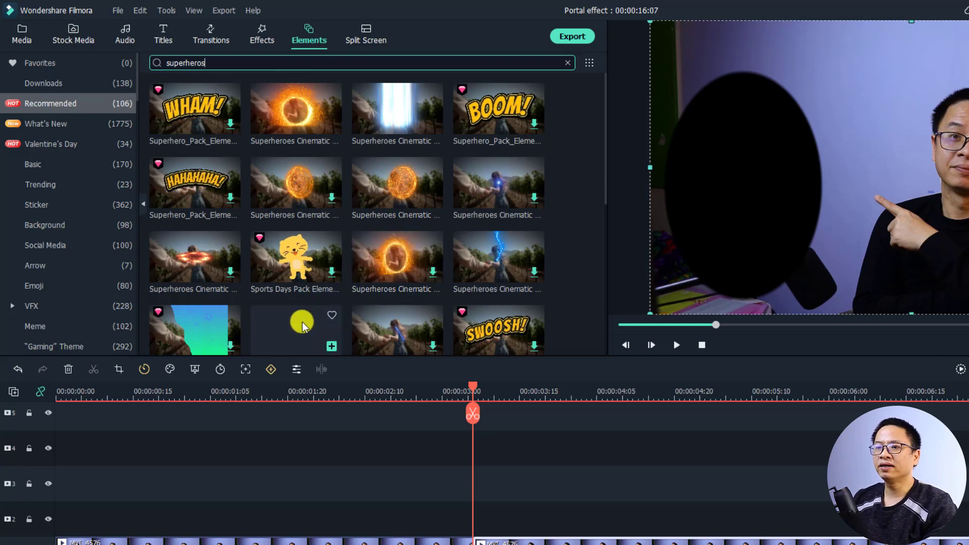
scroll(338, 298, down, 5)
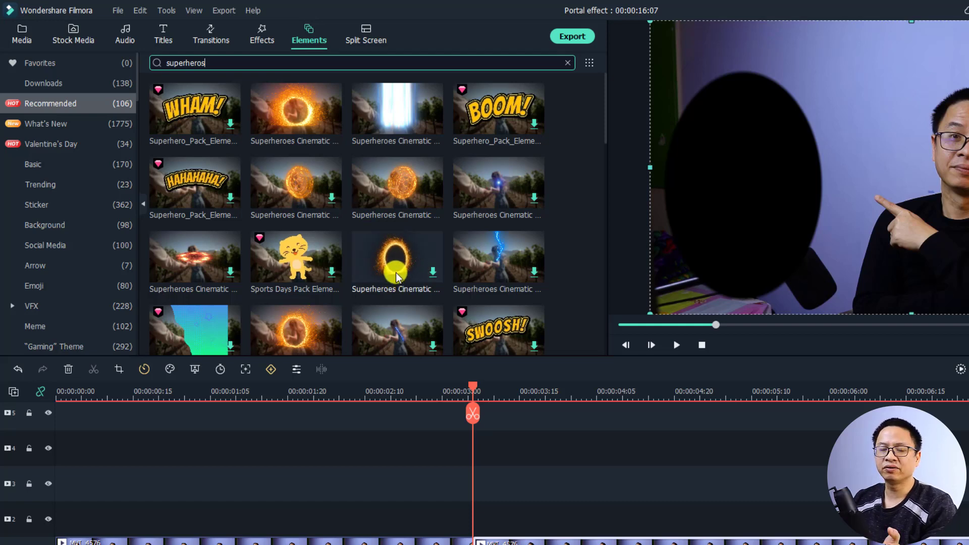
drag(396, 271, 482, 511)
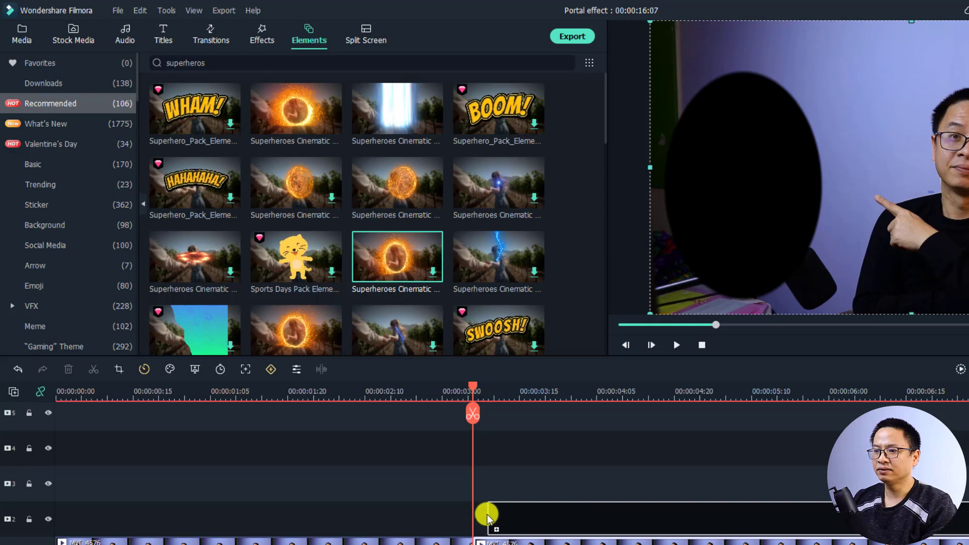
drag(485, 514, 485, 514)
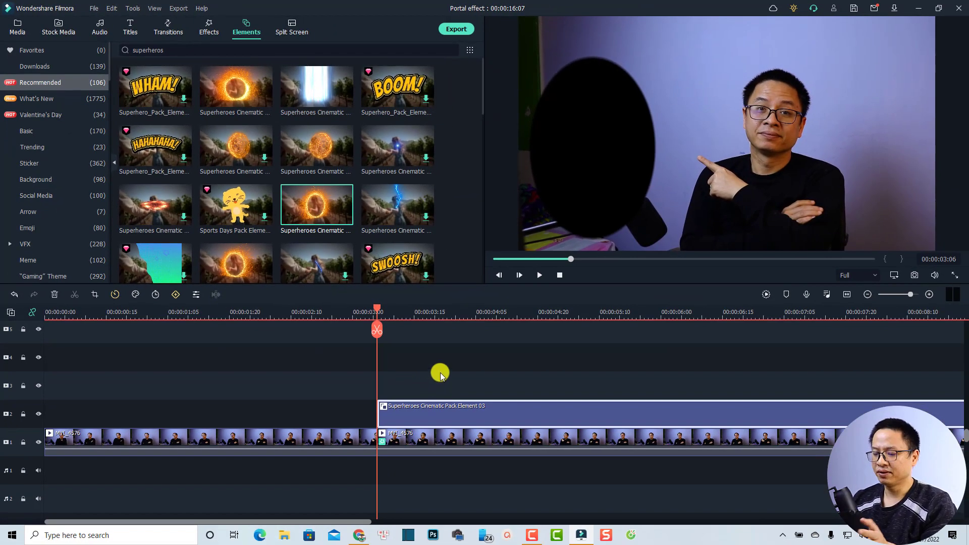
Play the portal animation to 00:00:04:23 and lock video track 1.
key(space)
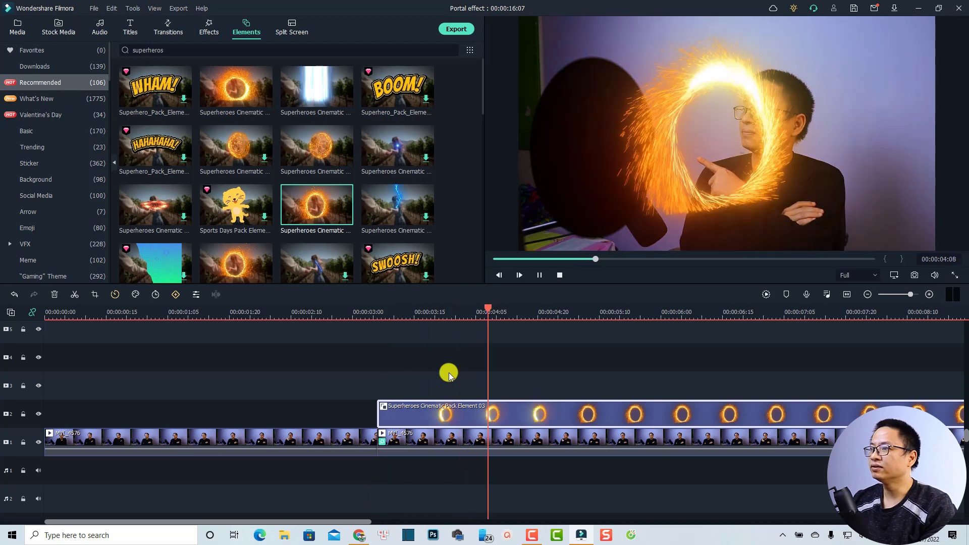
key(space)
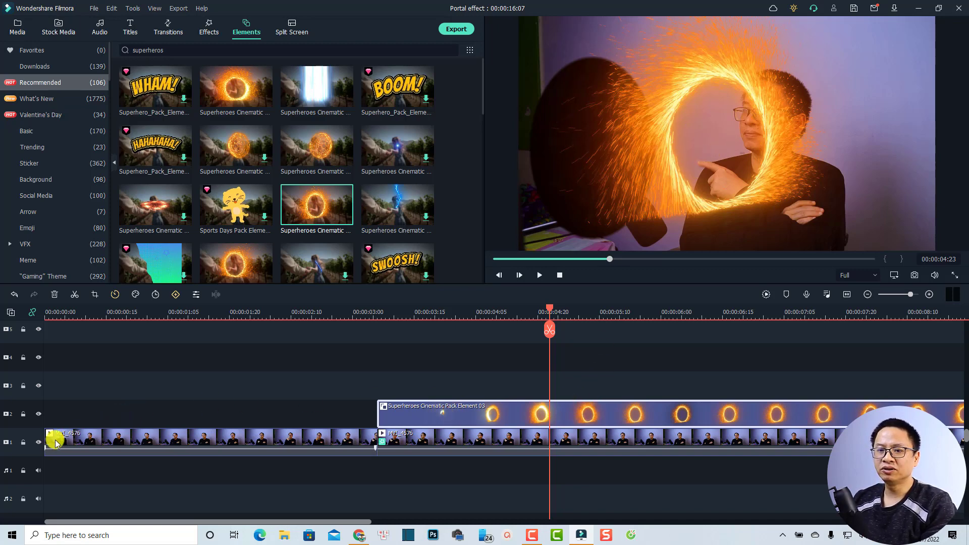
click(24, 443)
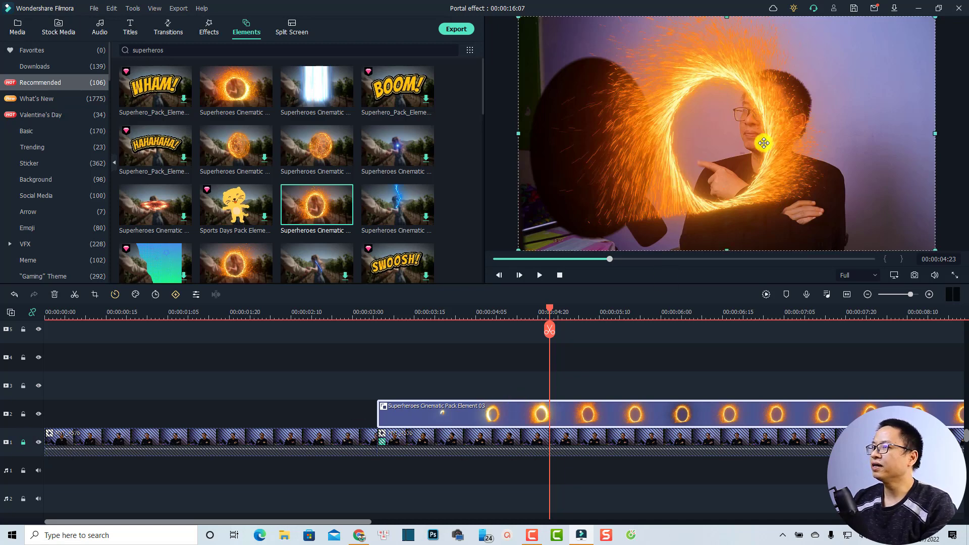
Move and enlarge the portal element in the preview so its fiery ring surrounds the oval mask opening.
drag(733, 149, 621, 156)
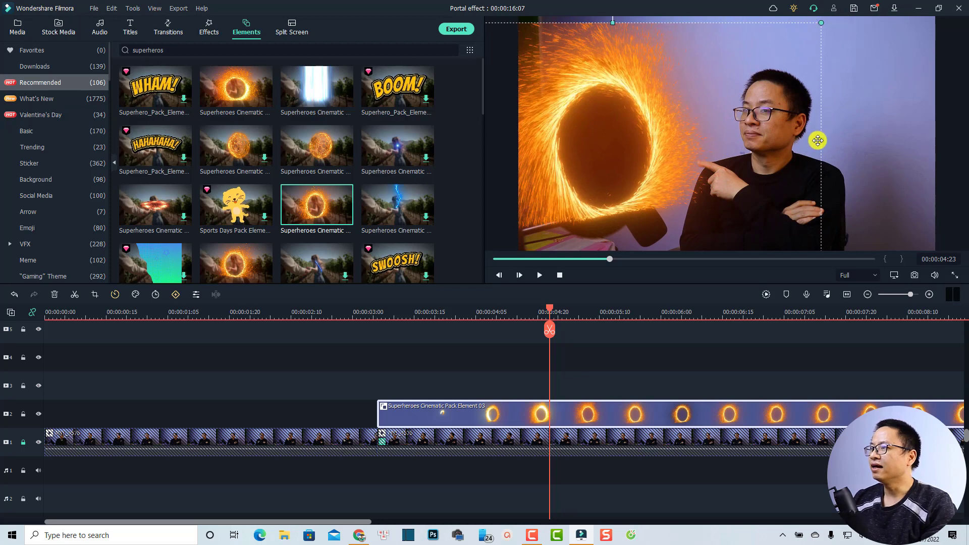
drag(821, 141, 770, 147)
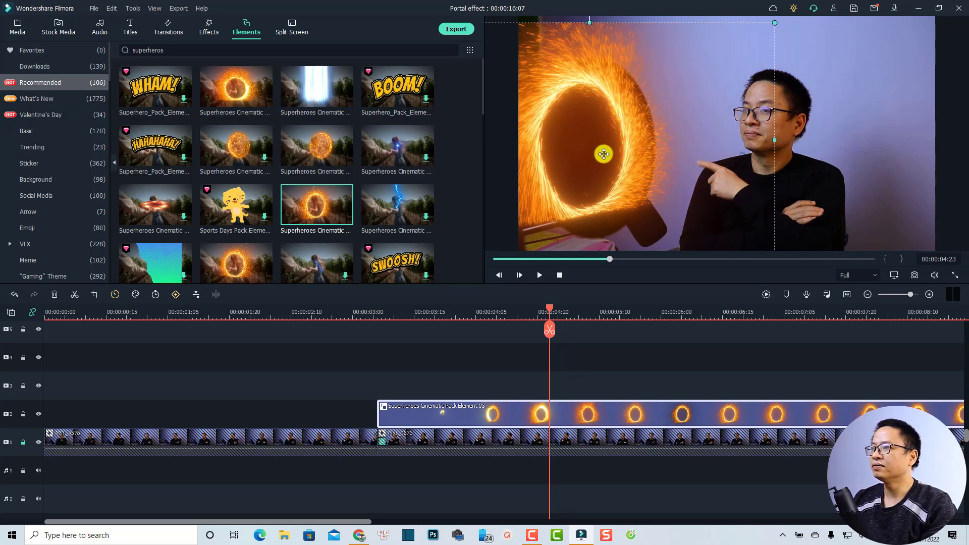
drag(606, 154, 618, 136)
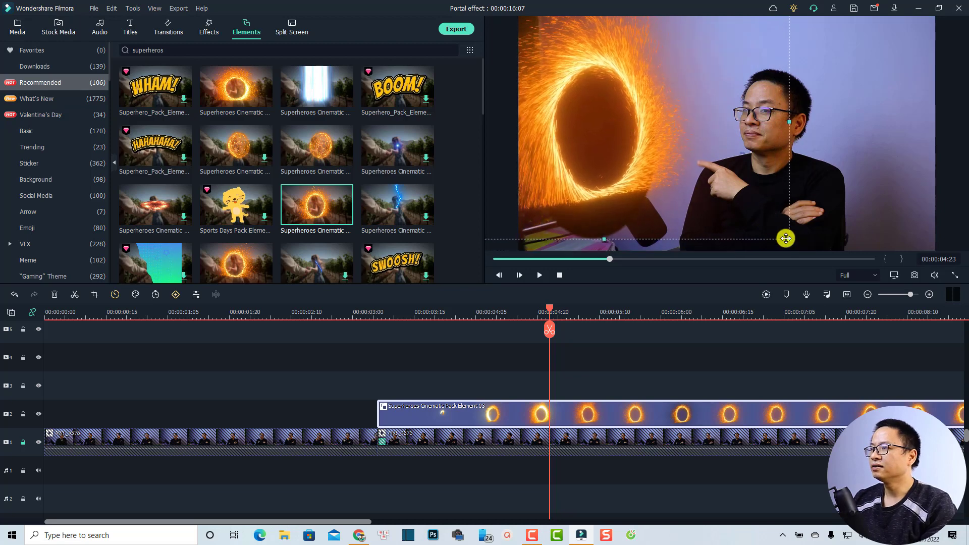
drag(787, 238, 857, 278)
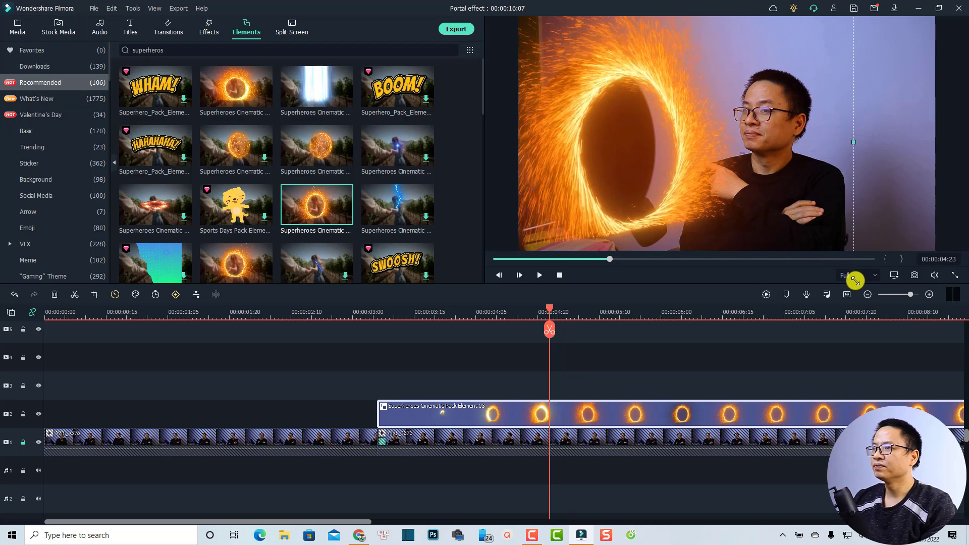
drag(687, 205, 656, 207)
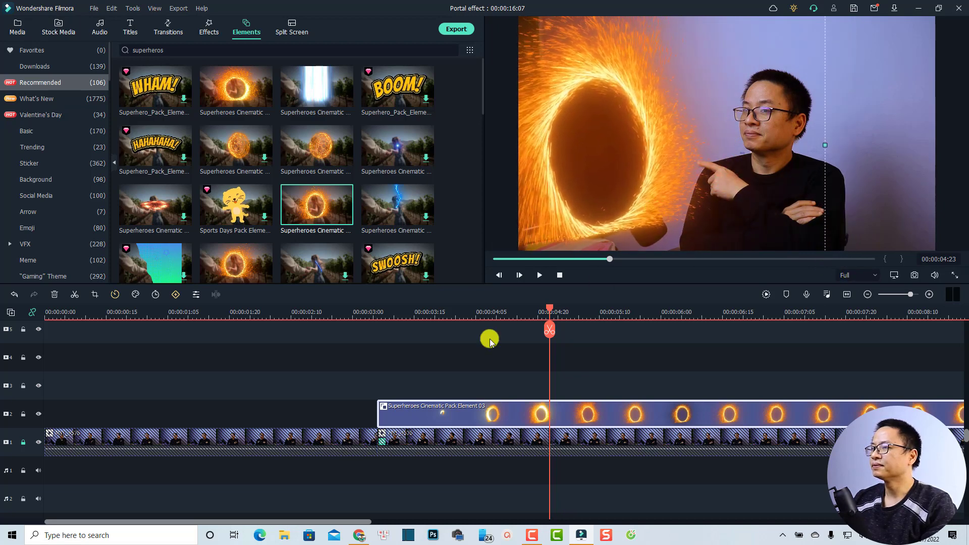
Play back the portal effect from 00:00:02:22 to 00:00:06:13 to check the ring's fit around the opening.
click(340, 311)
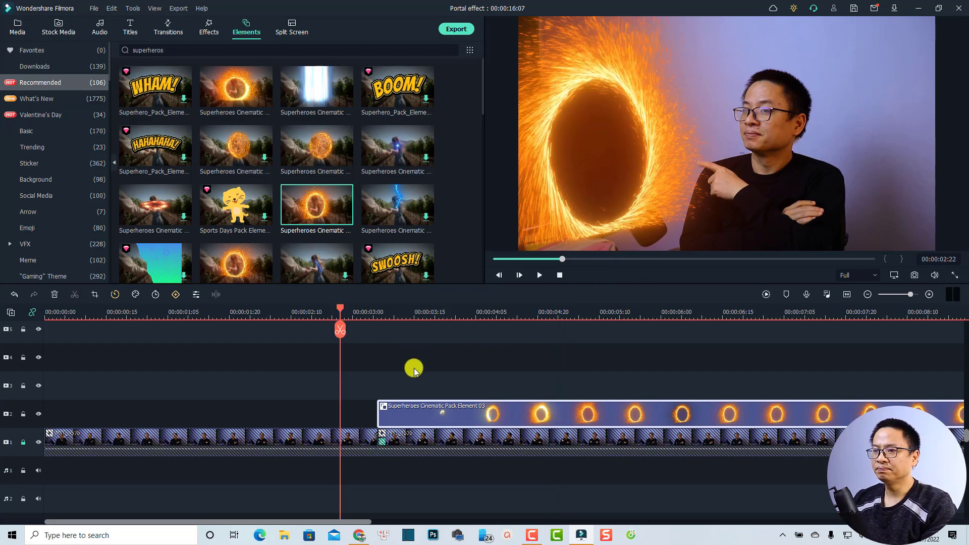
key(space)
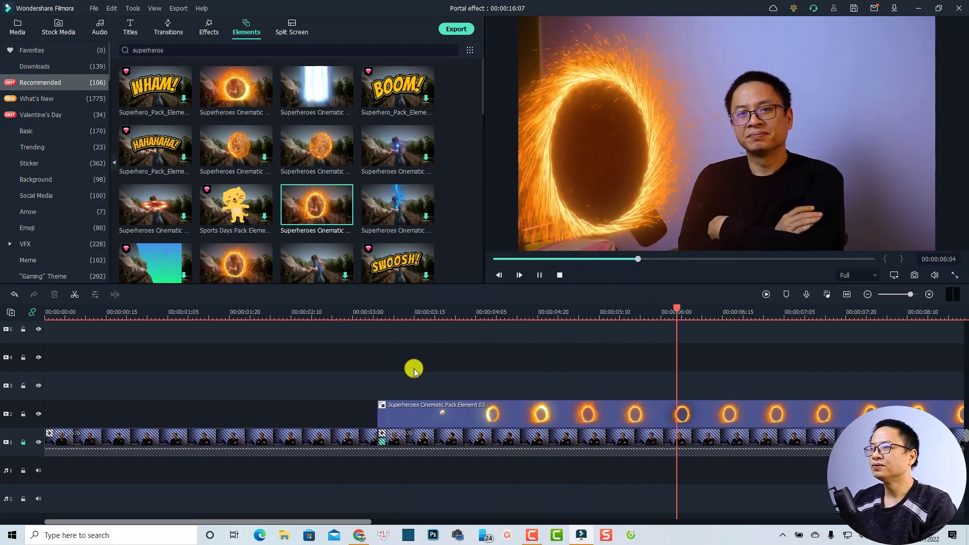
key(space)
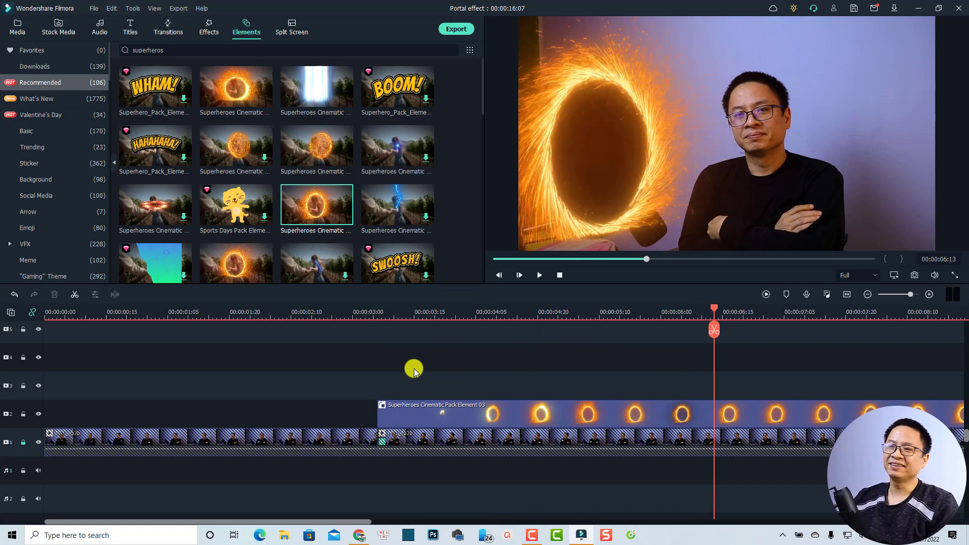
Play the portal animation from 00:00:03:10 to 00:00:04:13 and shift the portal element on track 2 earlier, to start at about 00:00:02:01.
click(414, 369)
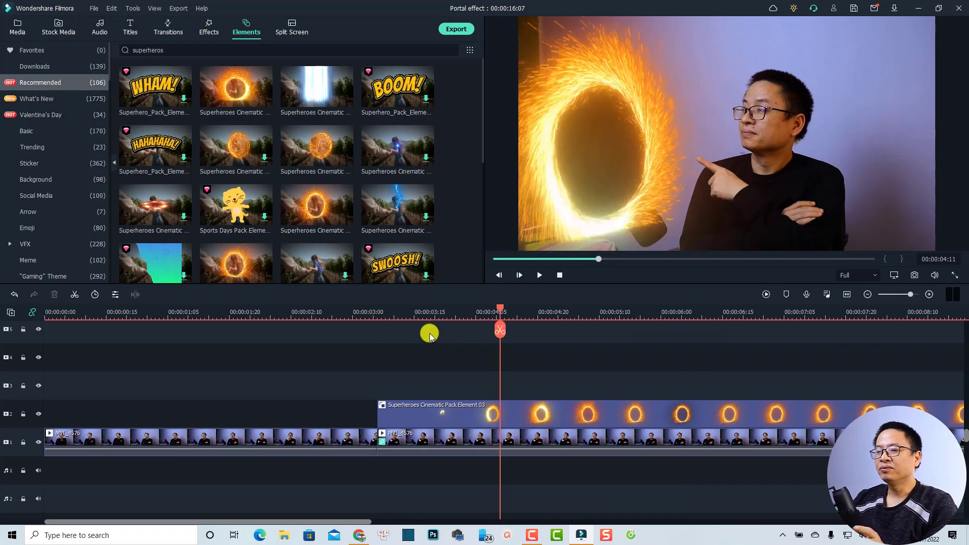
click(394, 313)
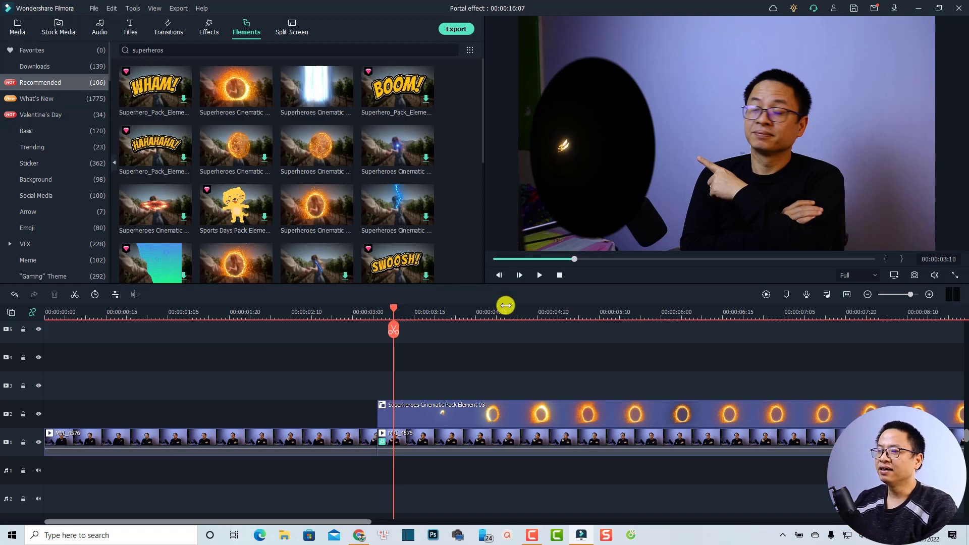
key(space)
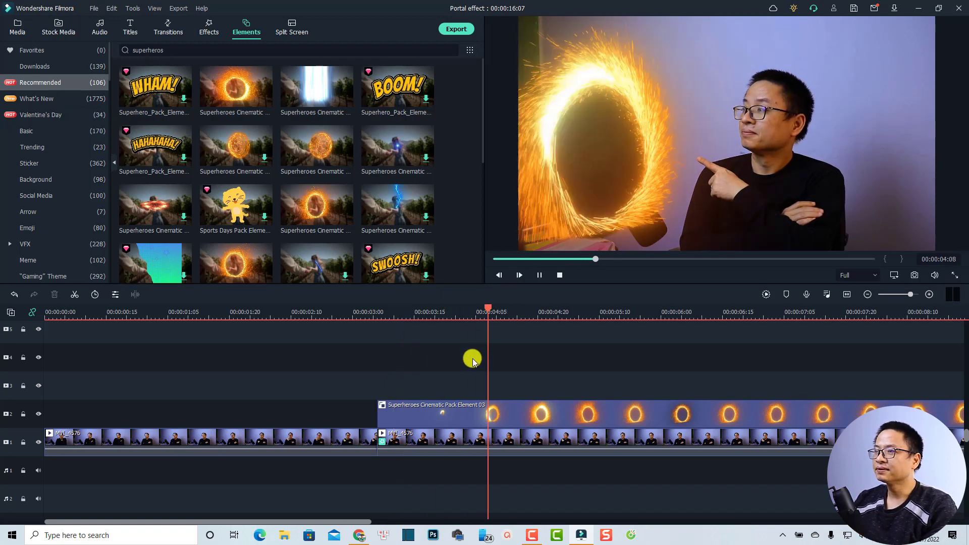
key(space)
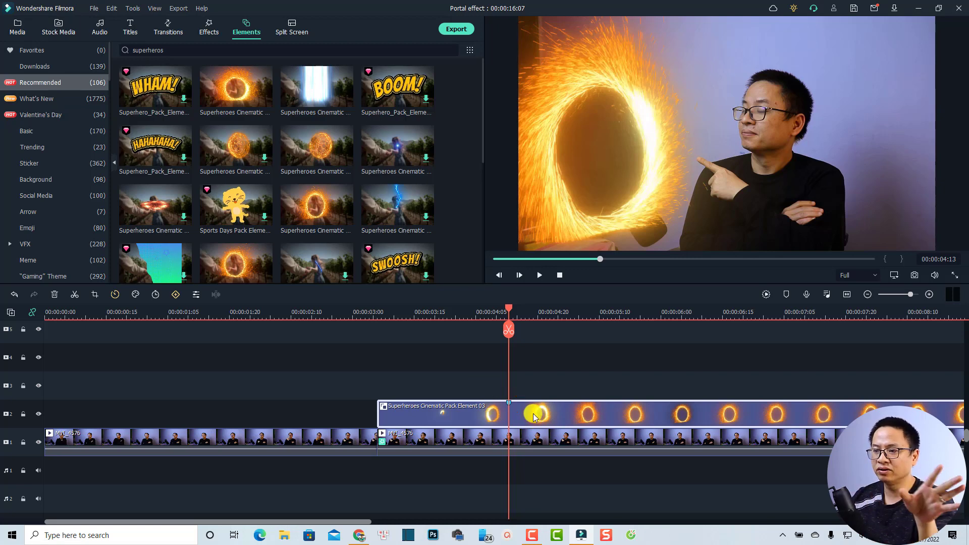
drag(535, 417, 407, 417)
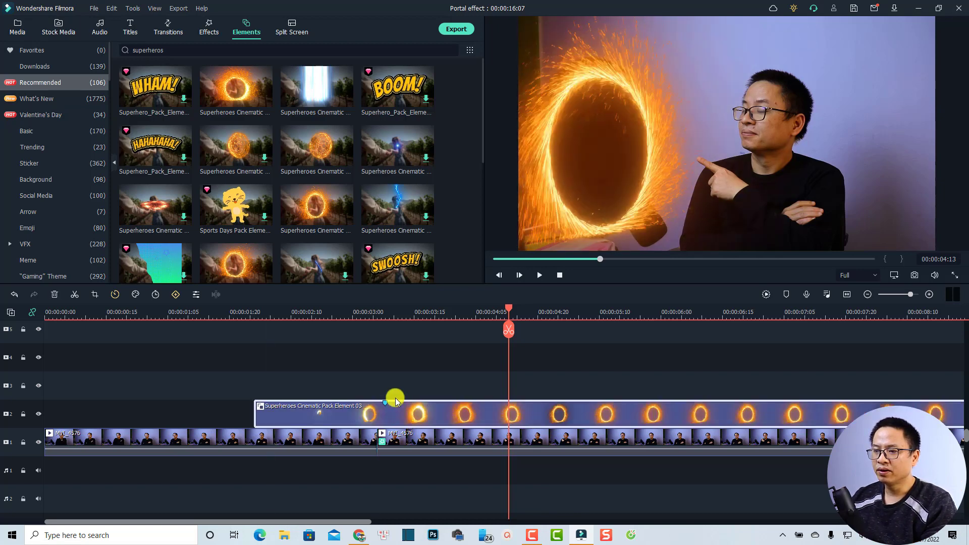
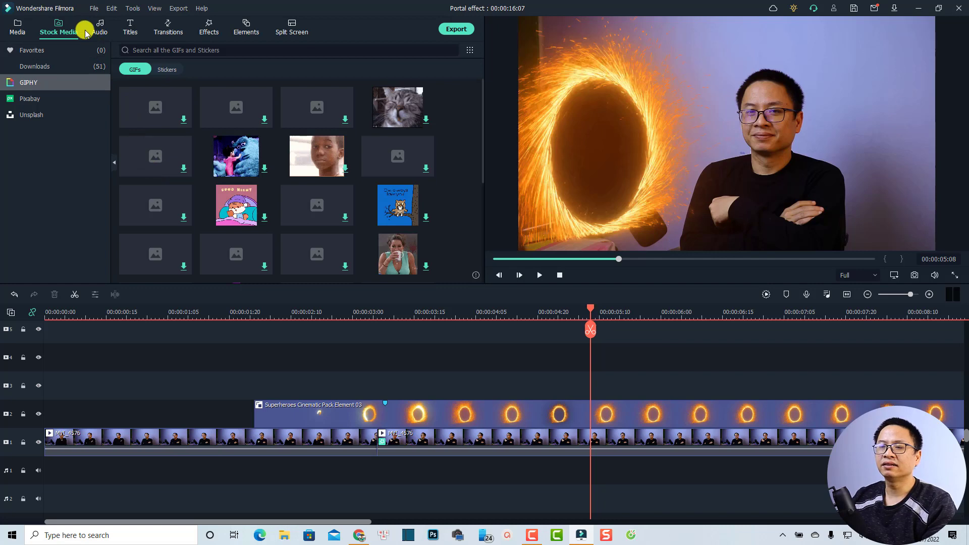
Move the MVI_4576 segments and portal element up one track, and place the downloaded lynx stock video on track 1 at the masked segment's start.
click(26, 99)
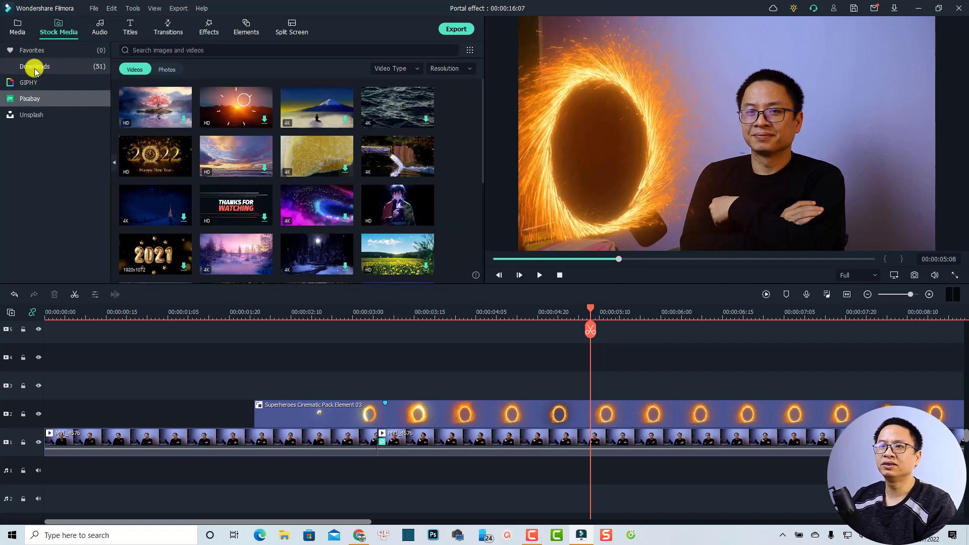
click(51, 73)
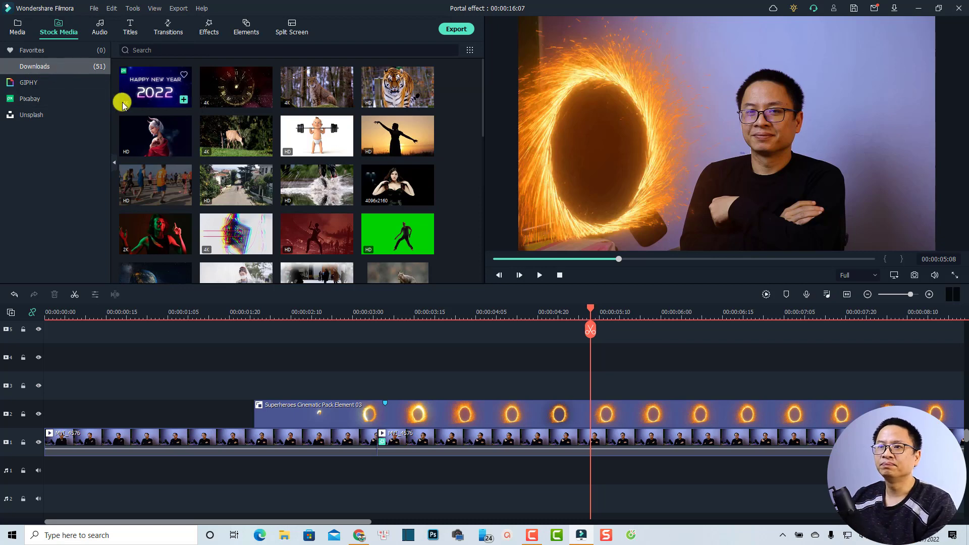
mouse_move(307, 97)
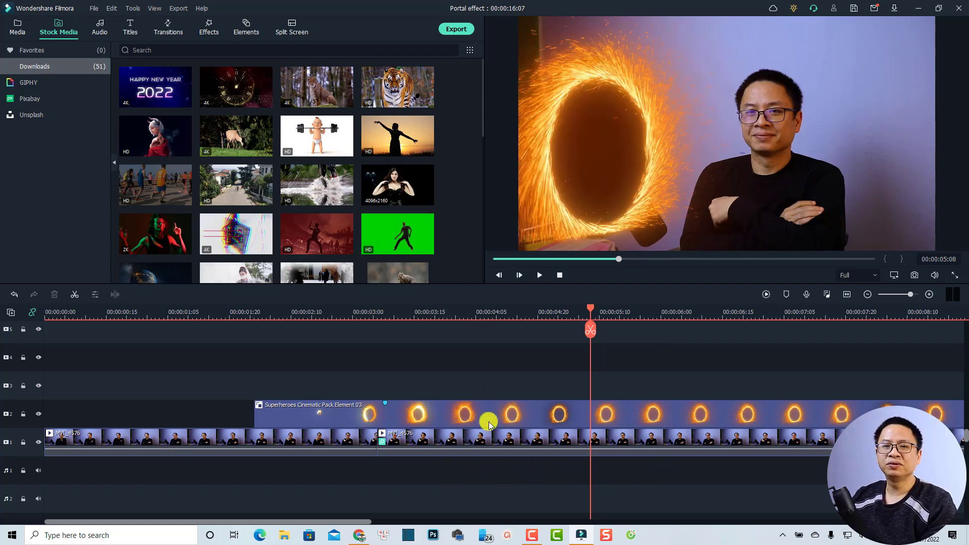
drag(485, 356, 319, 456)
drag(336, 414, 342, 442)
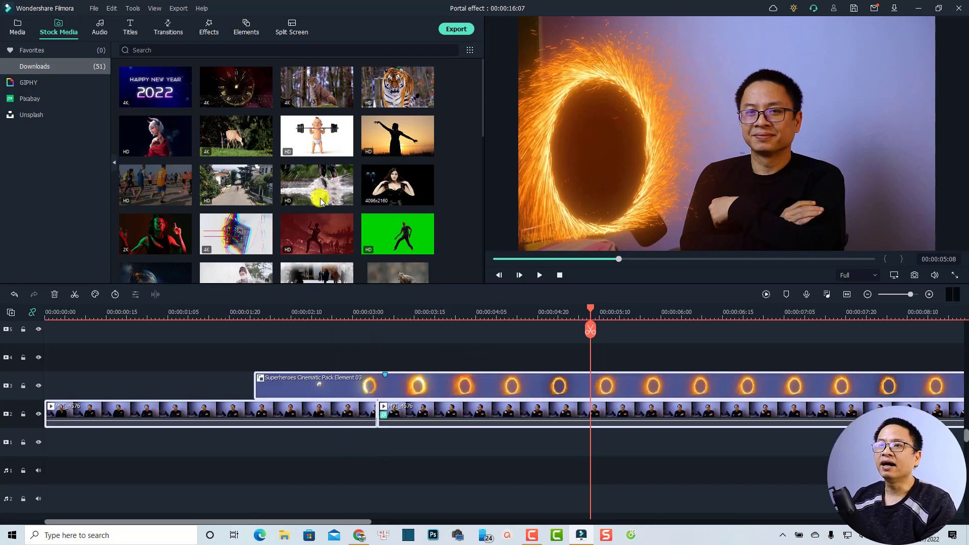
drag(307, 97, 379, 459)
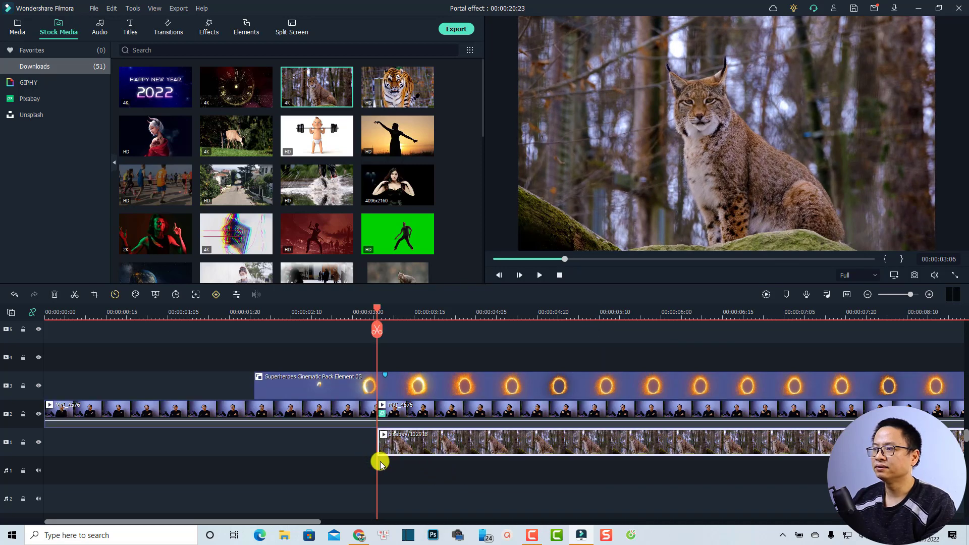
Play back the portal with the lynx footage behind the opening up to 00:00:06:20.
click(324, 313)
key(space)
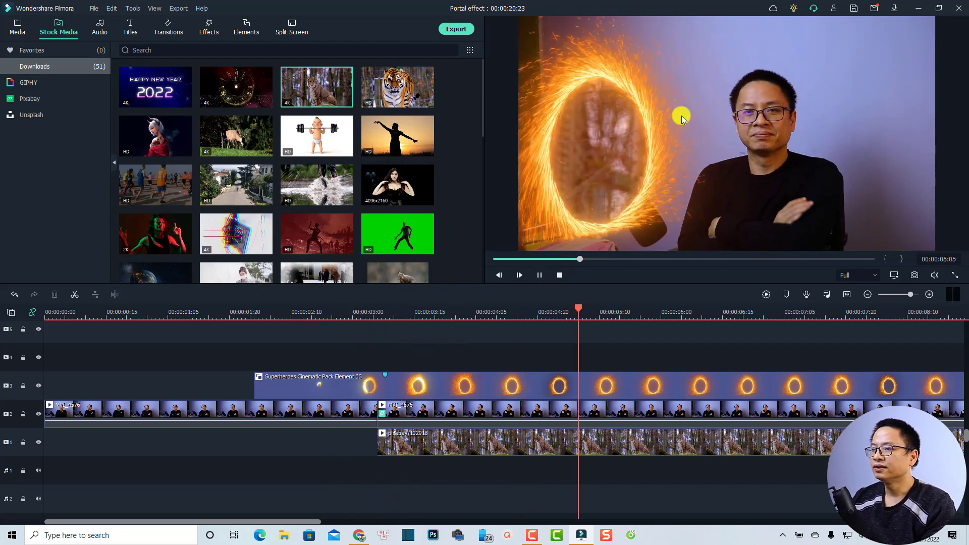
key(space)
Select the lynx clip, hide and lock video track 2, and lock video track 3.
click(624, 443)
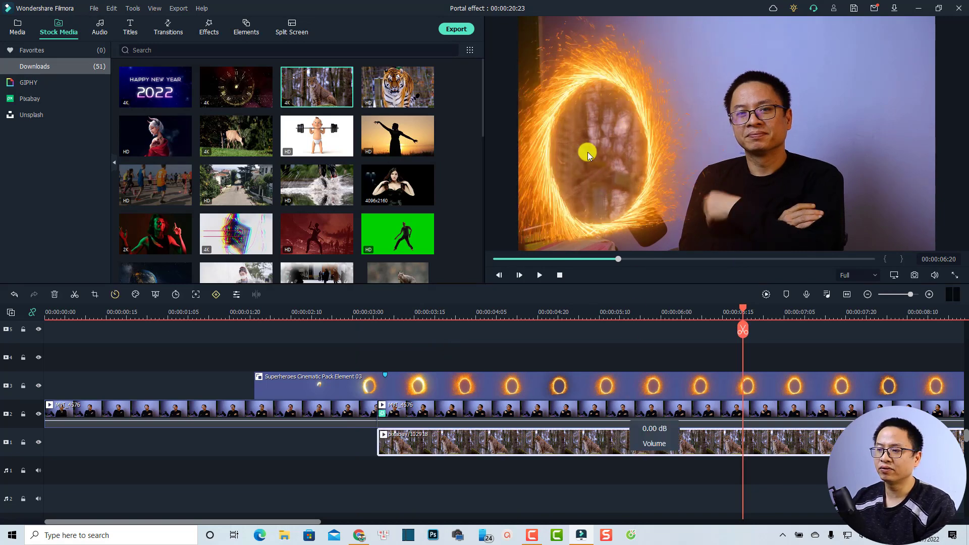
click(38, 414)
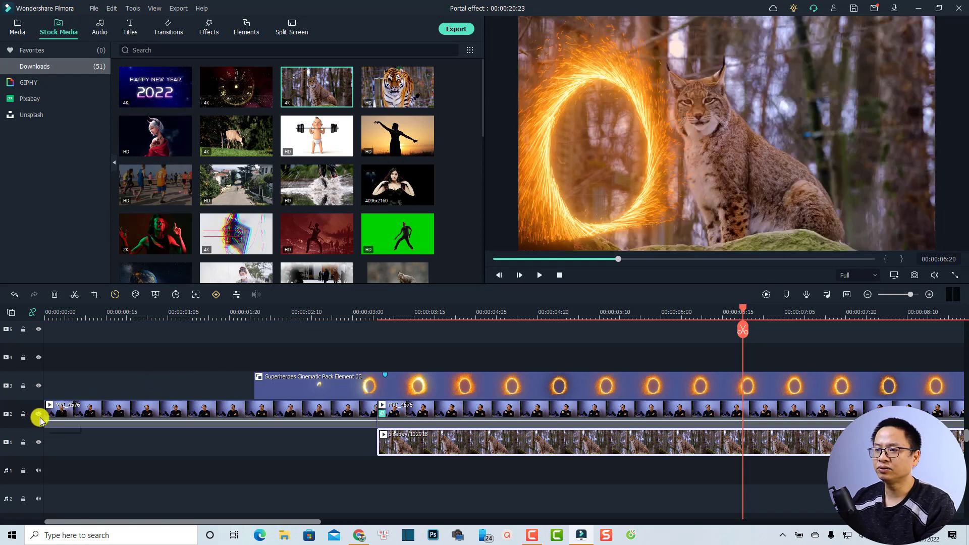
click(22, 415)
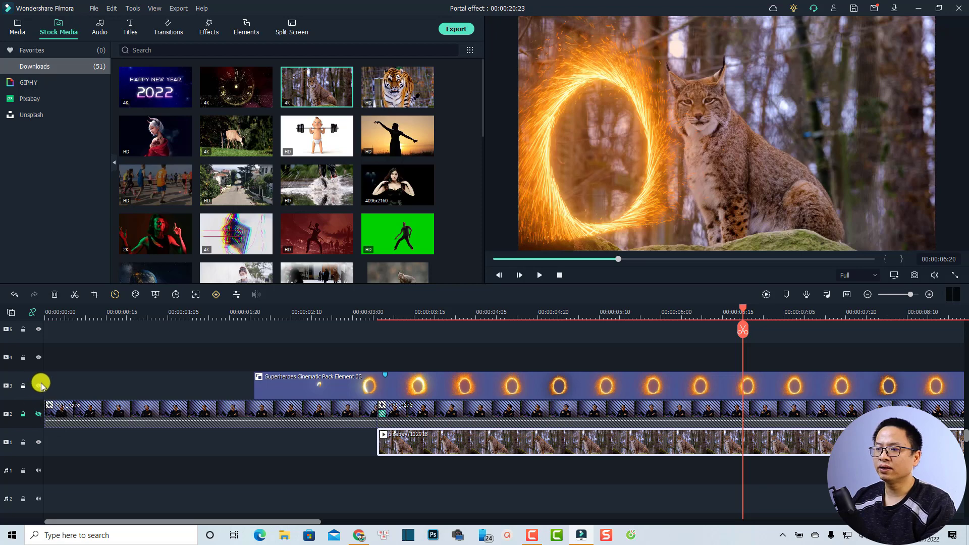
click(24, 386)
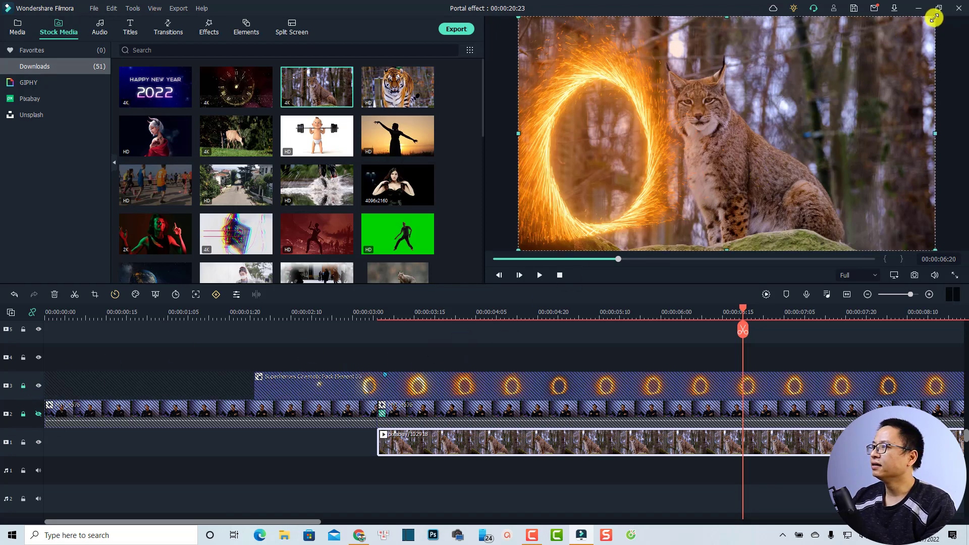
Shrink the lynx clip to about three quarters, move it so the lynx sits inside the ring, and play it back to 00:00:06:21.
drag(933, 19, 834, 81)
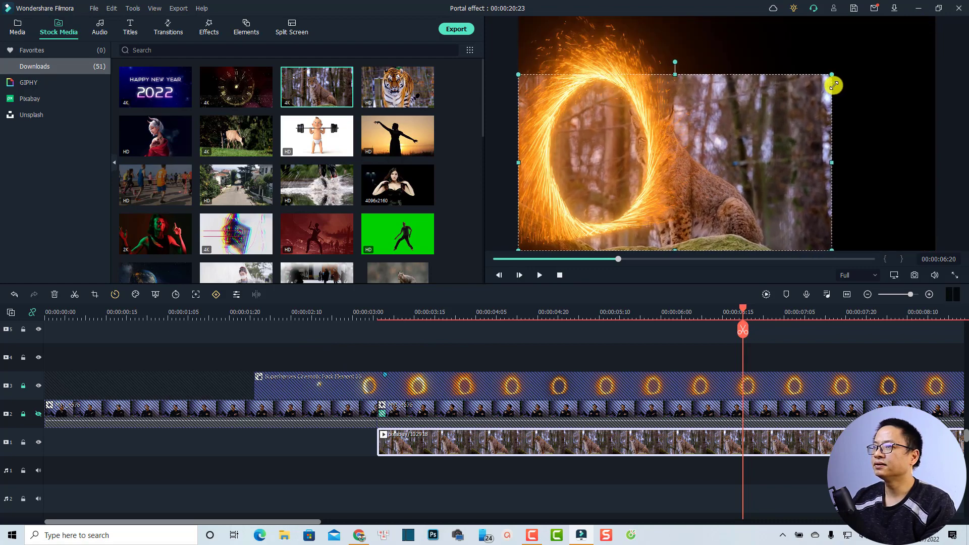
mouse_move(671, 158)
mouse_down()
mouse_move(645, 152)
mouse_move(672, 163)
mouse_up()
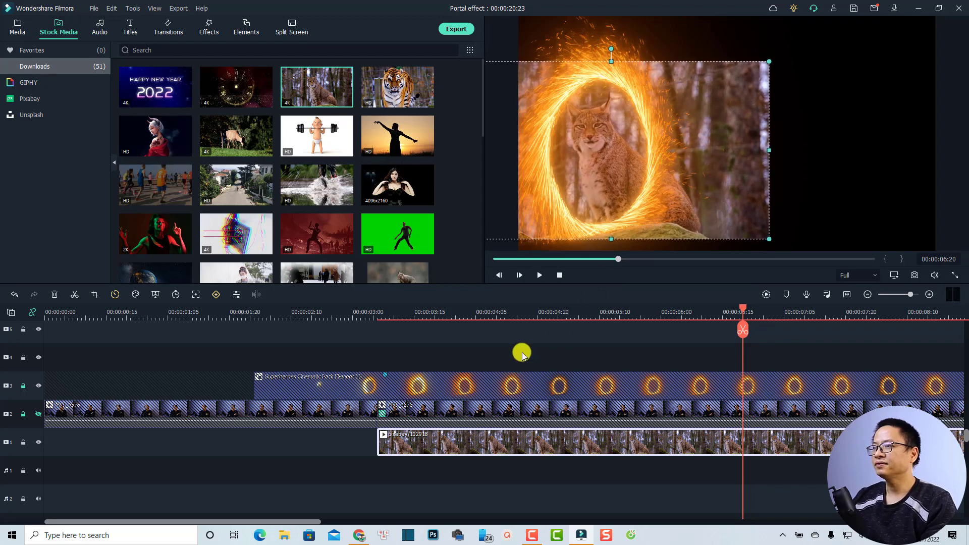
click(353, 314)
click(379, 474)
key(space)
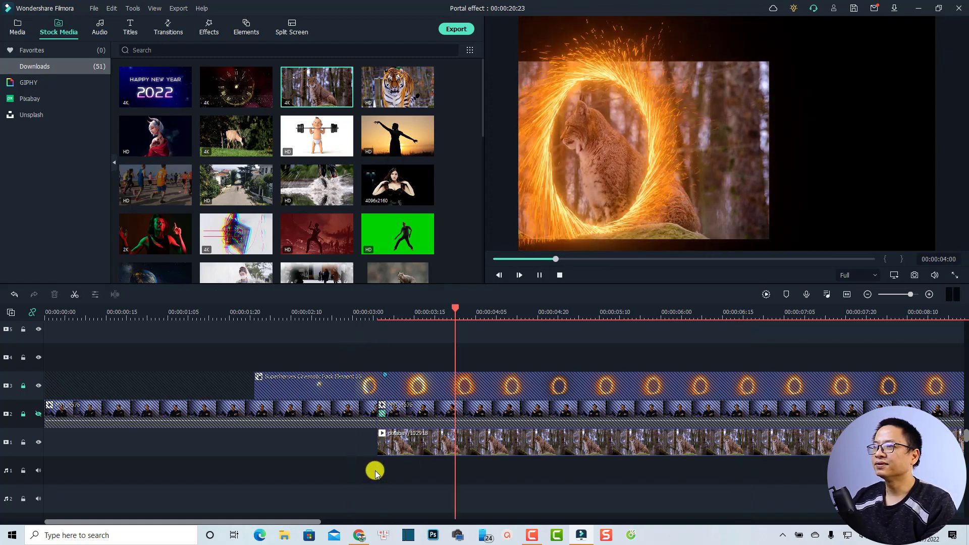
key(space)
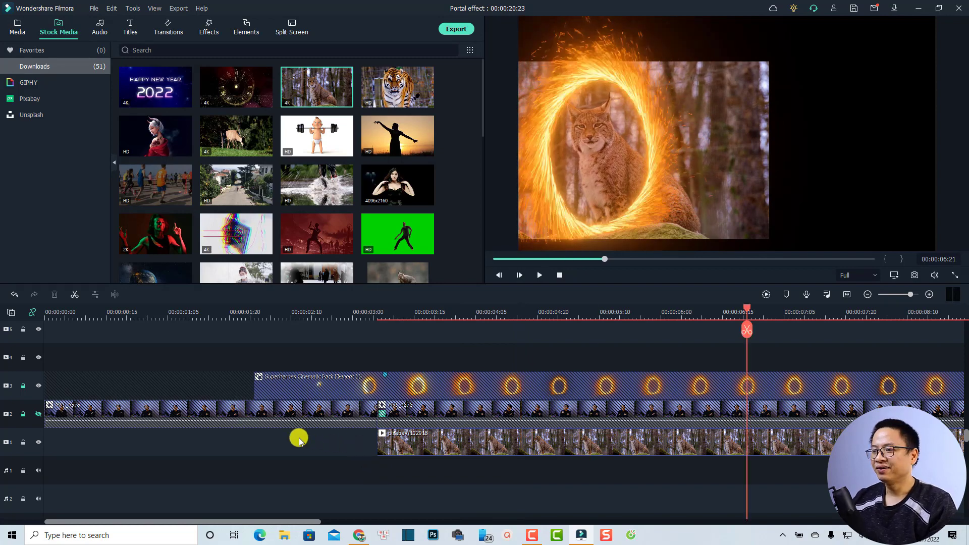
Show video track 2 again, unlock video track 3, and play back the combined portal effect to 00:00:07:05.
click(38, 415)
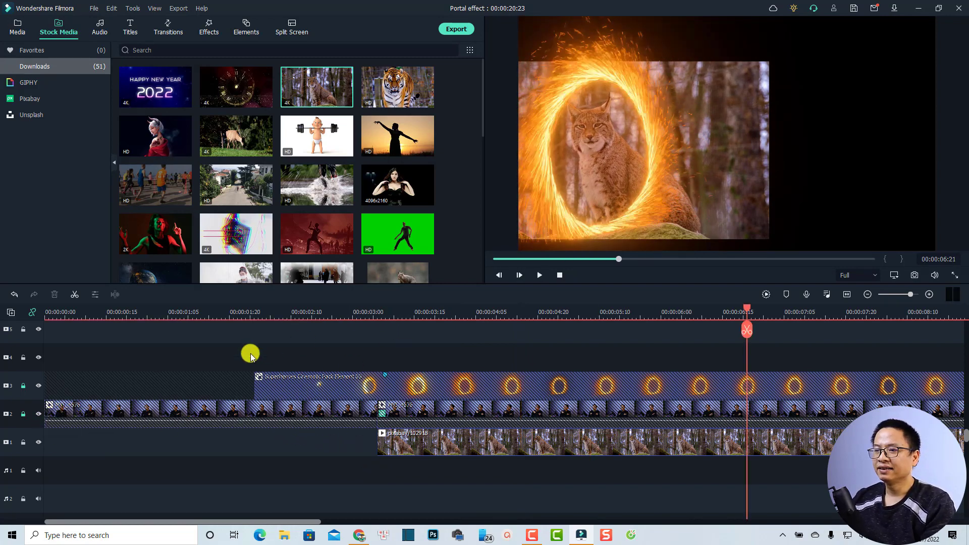
click(24, 386)
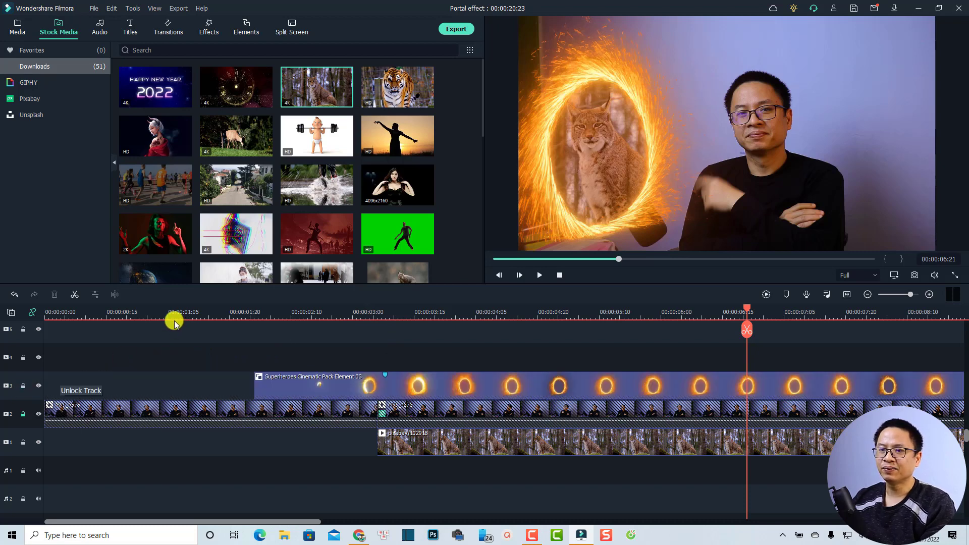
click(172, 312)
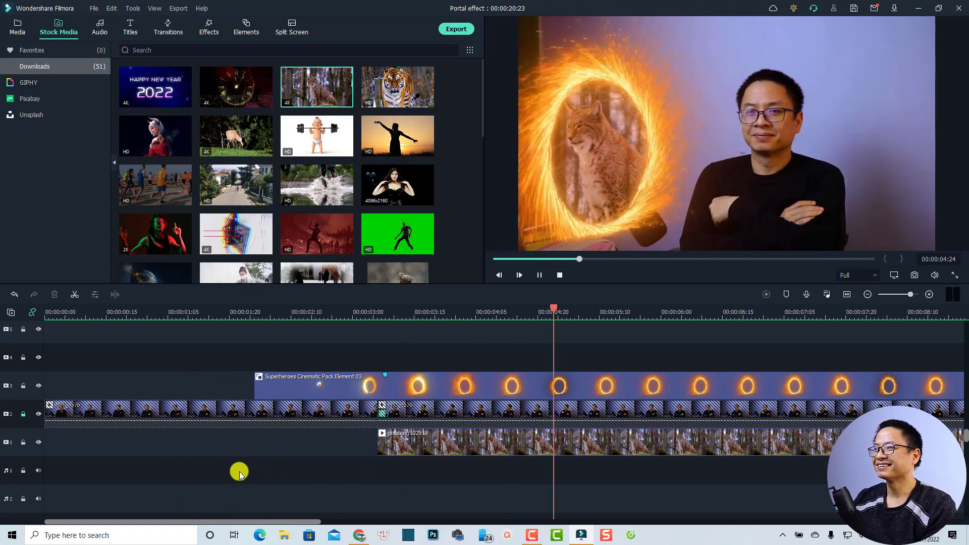
key(space)
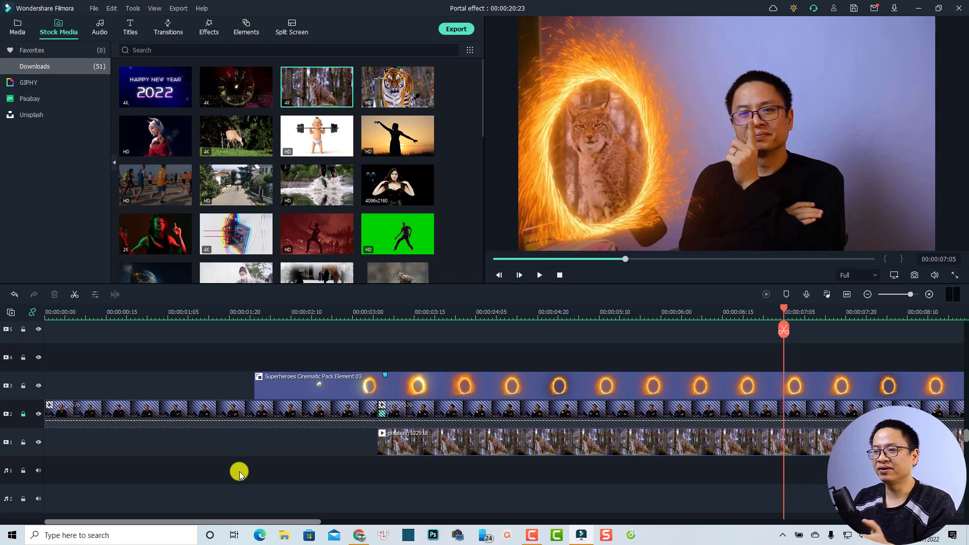
Apply the Extreme filter from the Shake category to the portal element on track 3, with the preview at 00:00:04:11.
click(499, 313)
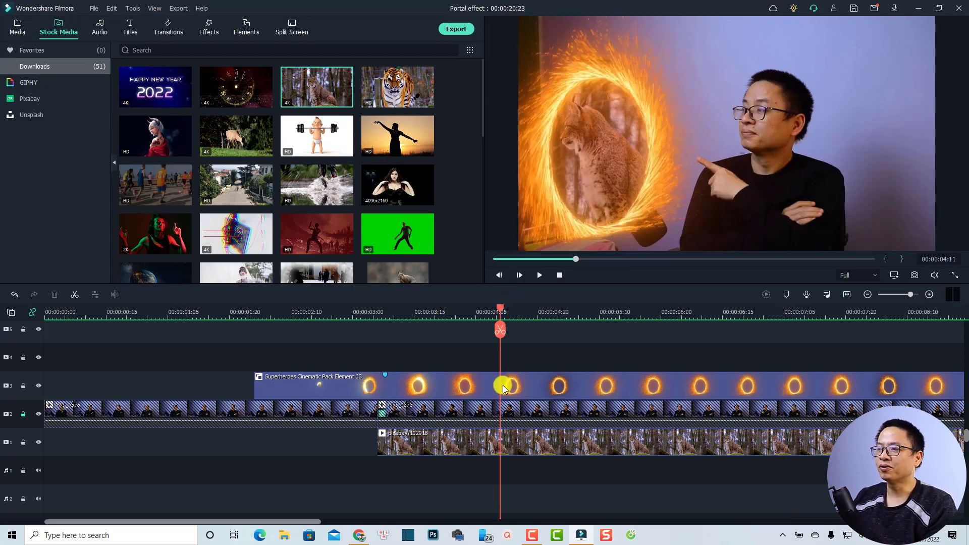
click(503, 389)
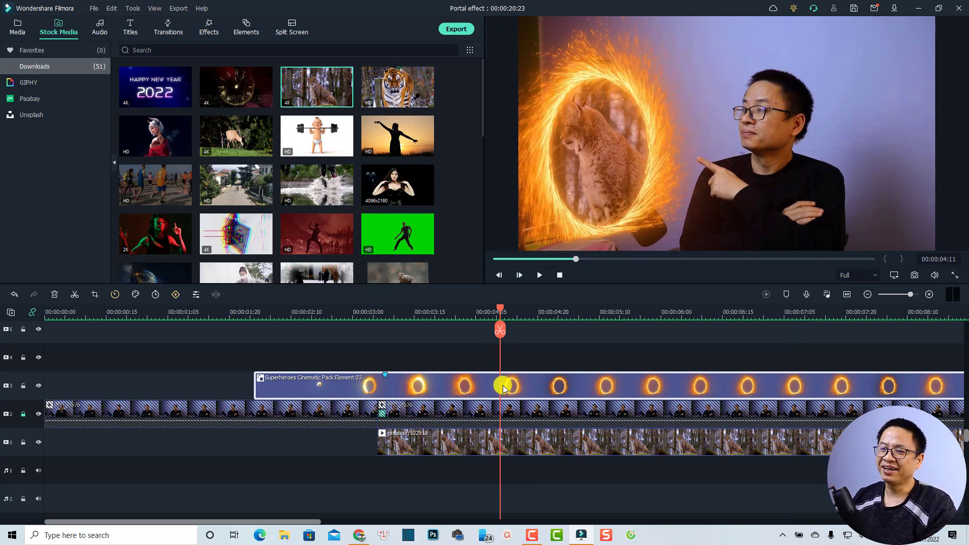
click(207, 30)
click(44, 184)
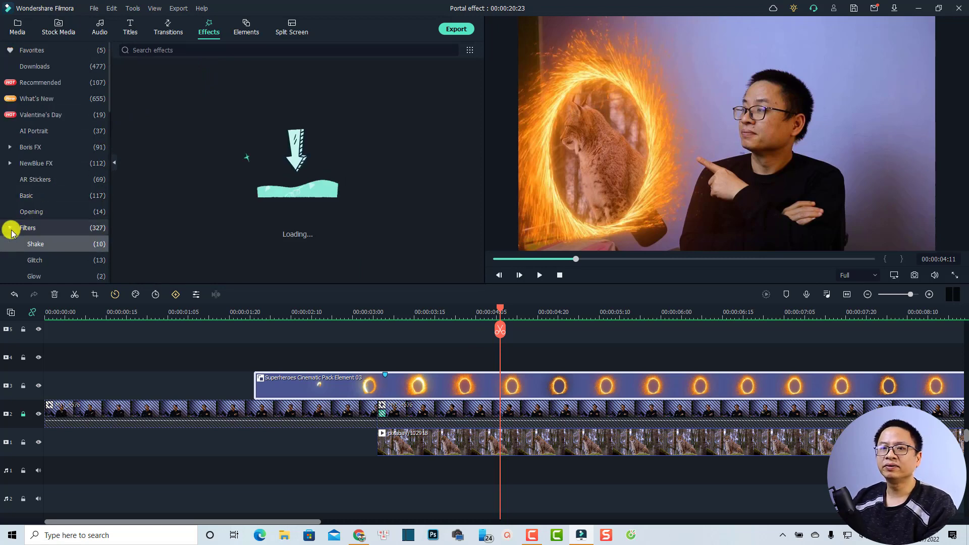
click(40, 246)
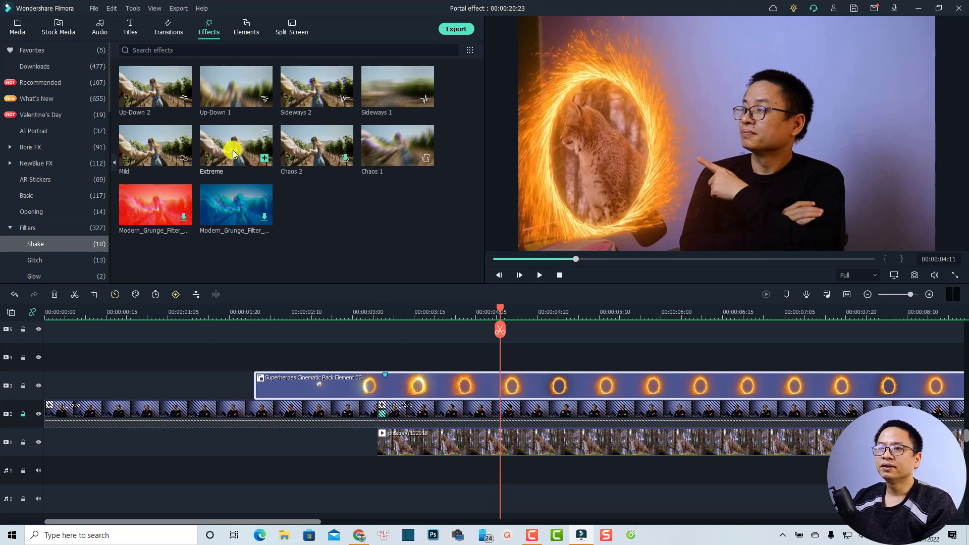
drag(228, 154, 399, 385)
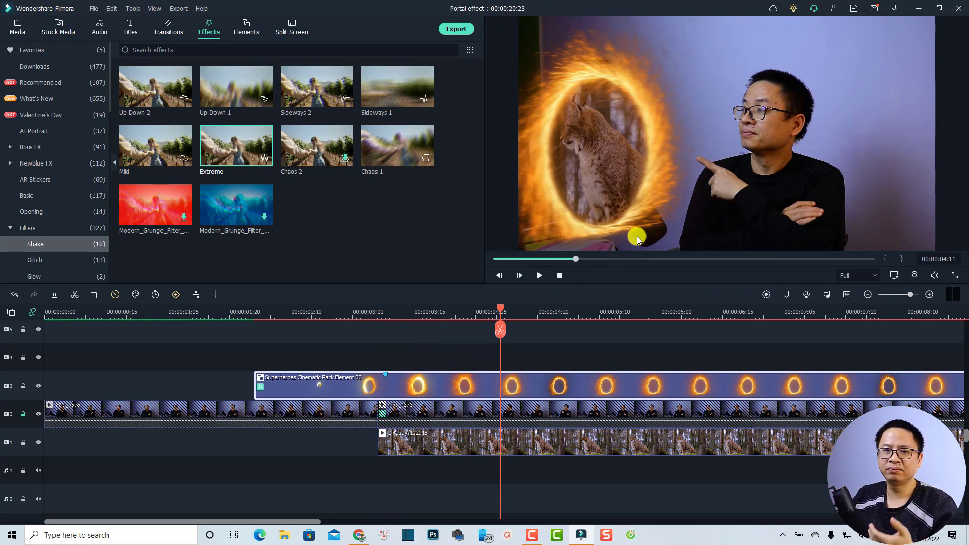
Unlock video track 2 and set the white balance temperature of the masked MVI_4576 segment to 46.88.
click(23, 414)
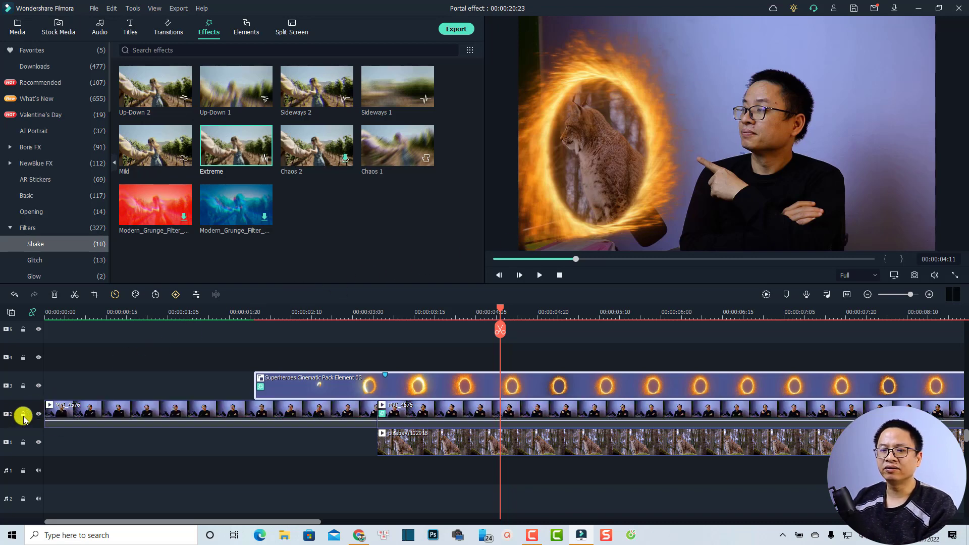
click(436, 414)
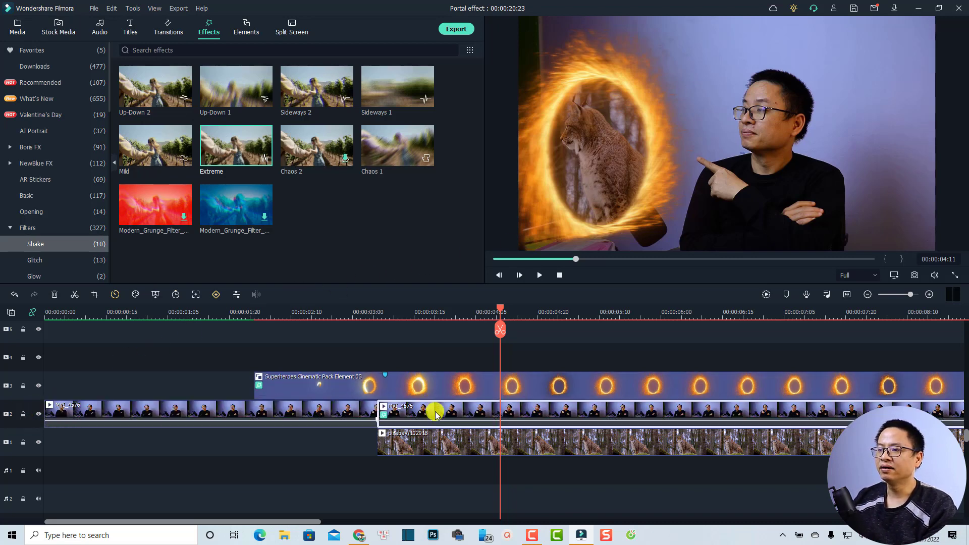
click(236, 294)
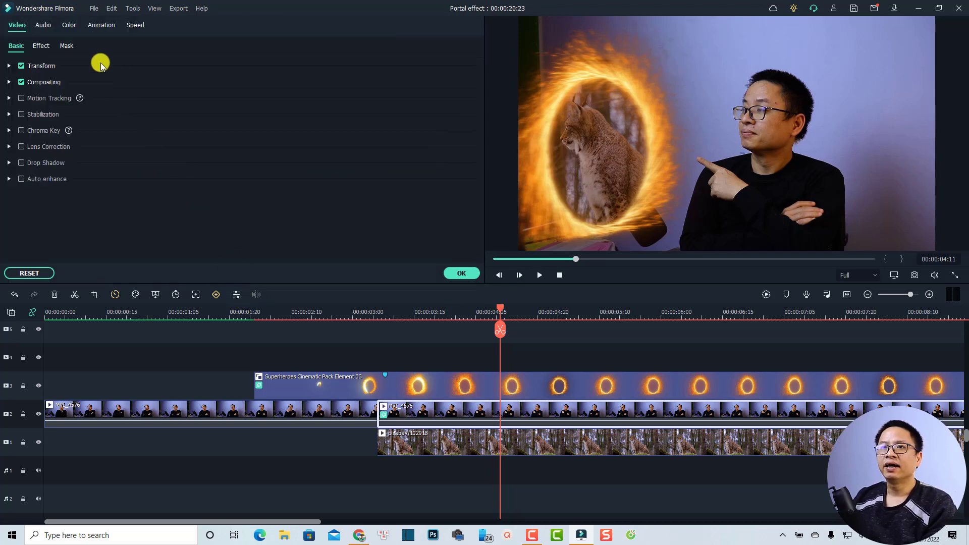
click(69, 26)
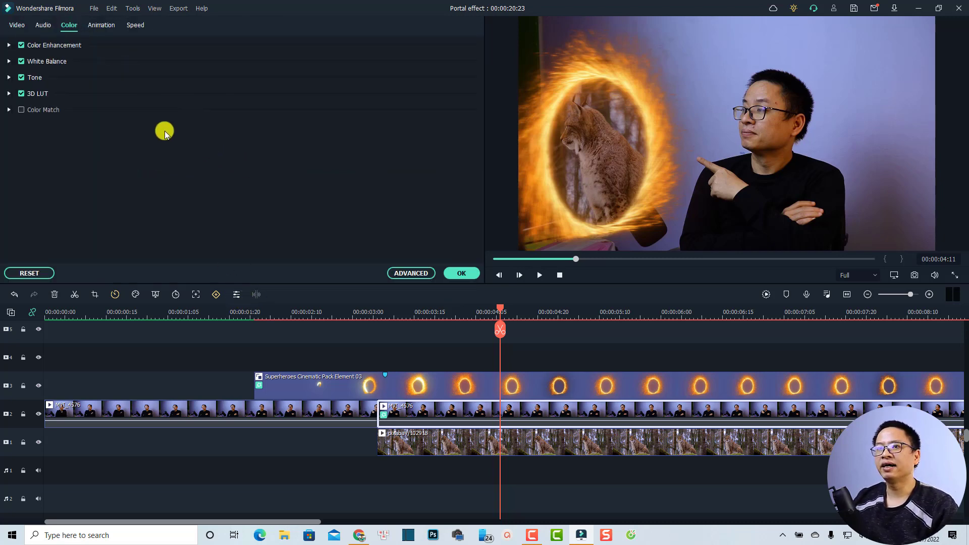
click(9, 62)
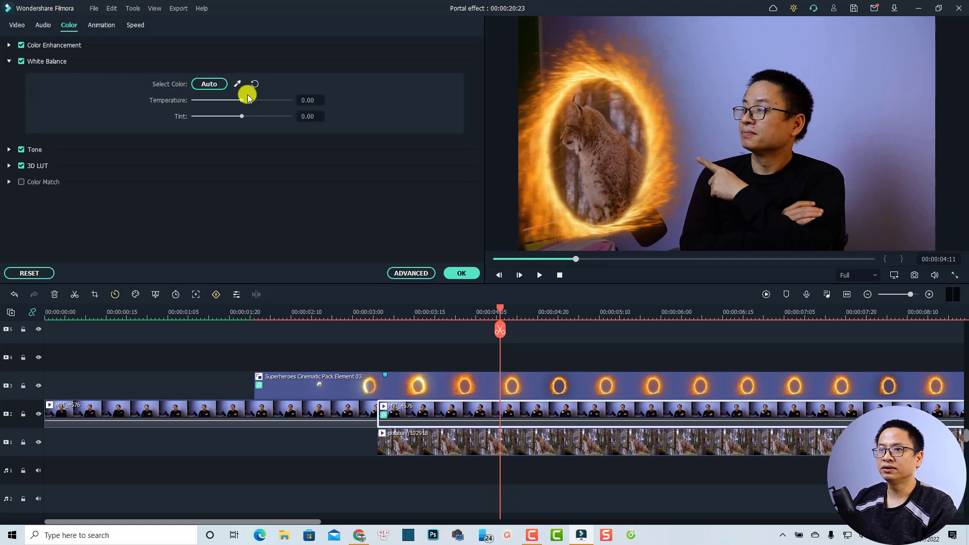
drag(256, 104, 262, 105)
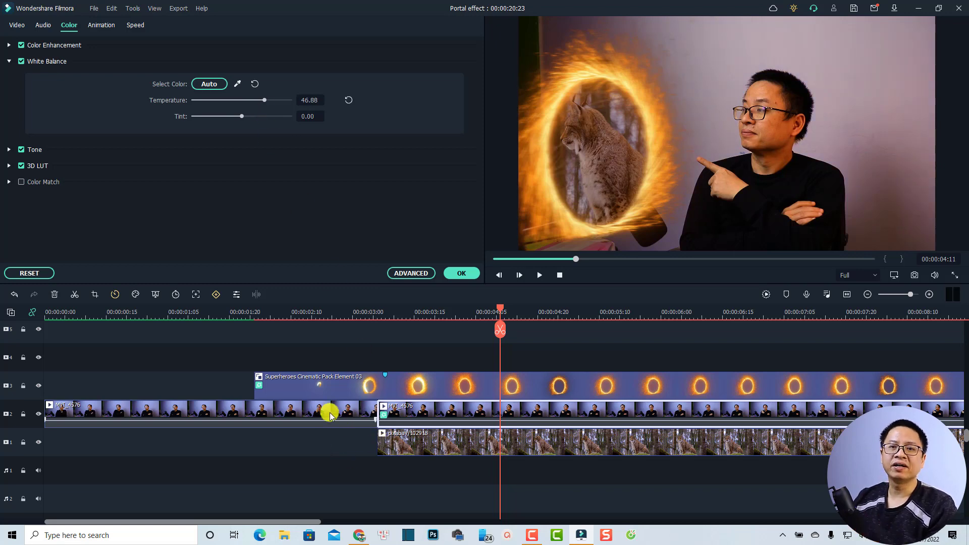
Accept the color settings of the masked segment and play back the portal effect from 00:00:01:04 to 00:00:07:12.
click(461, 273)
click(163, 314)
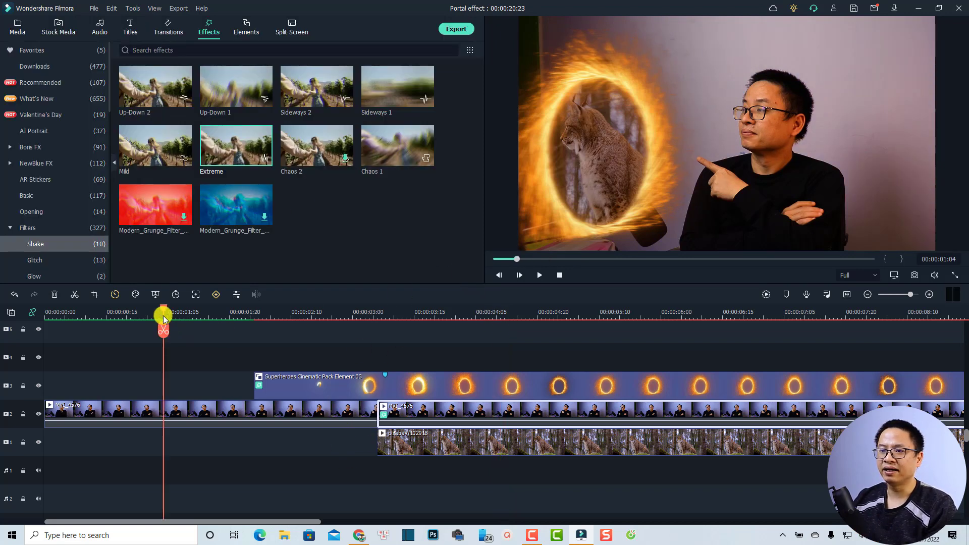
click(228, 459)
key(space)
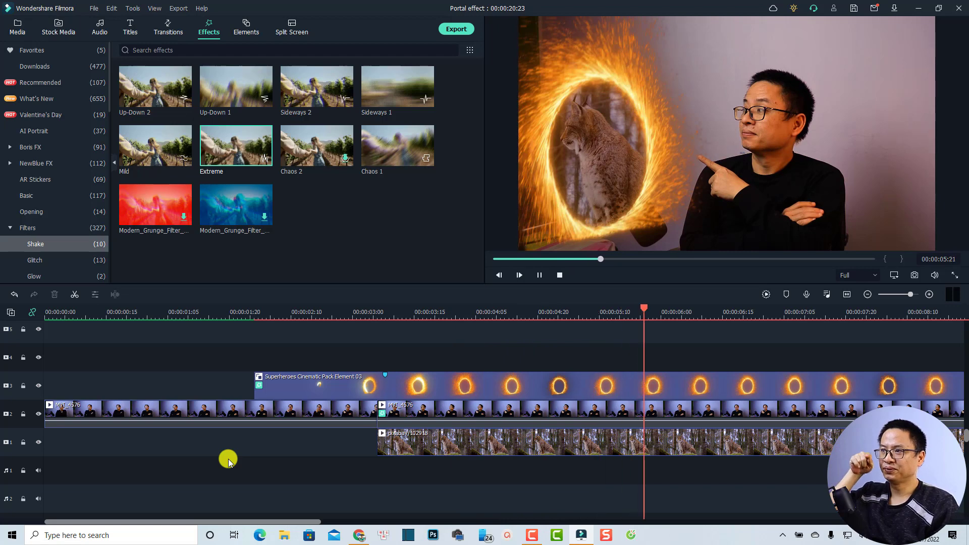
key(space)
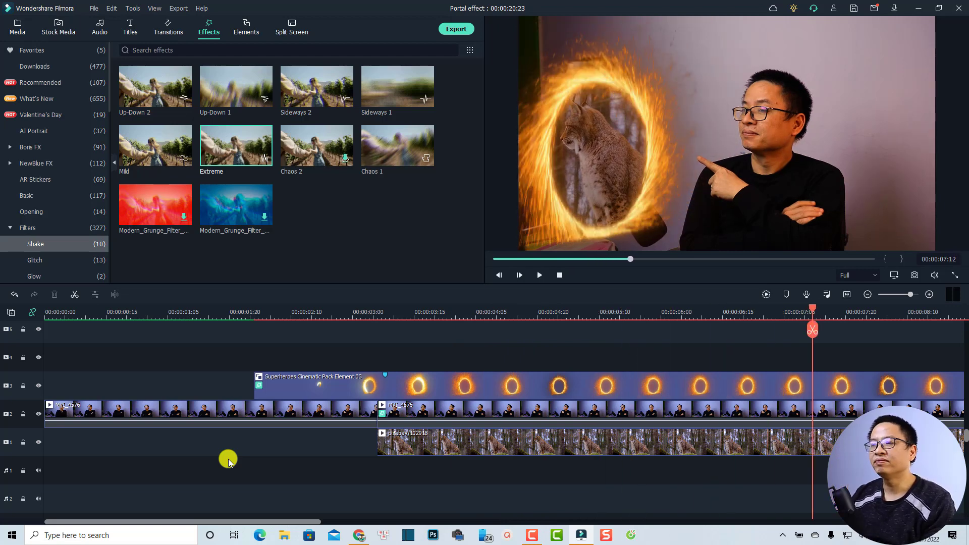
Add the Dissolve transition to the start of the lynx clip on track 1 and shorten it to about two thirds of its length.
click(397, 446)
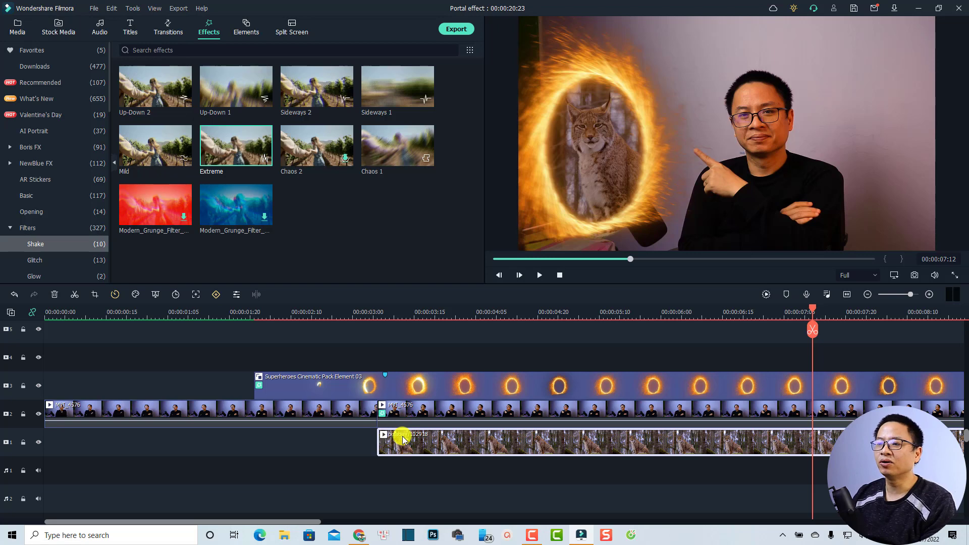
click(170, 32)
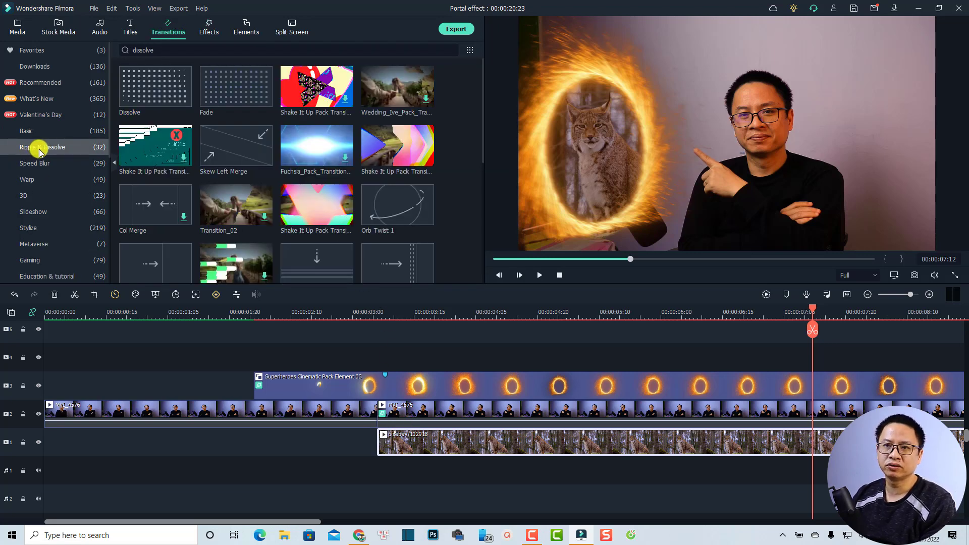
drag(143, 95, 386, 442)
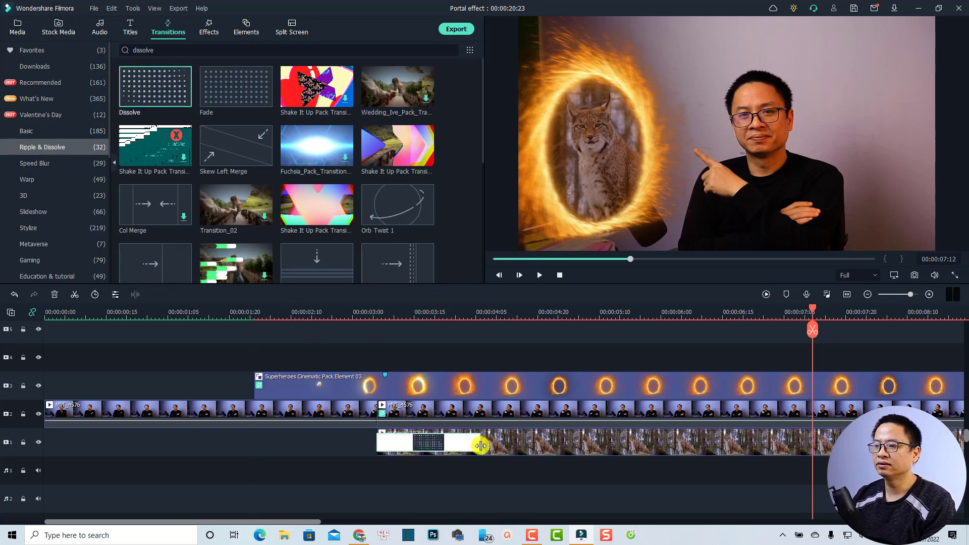
drag(481, 445, 443, 446)
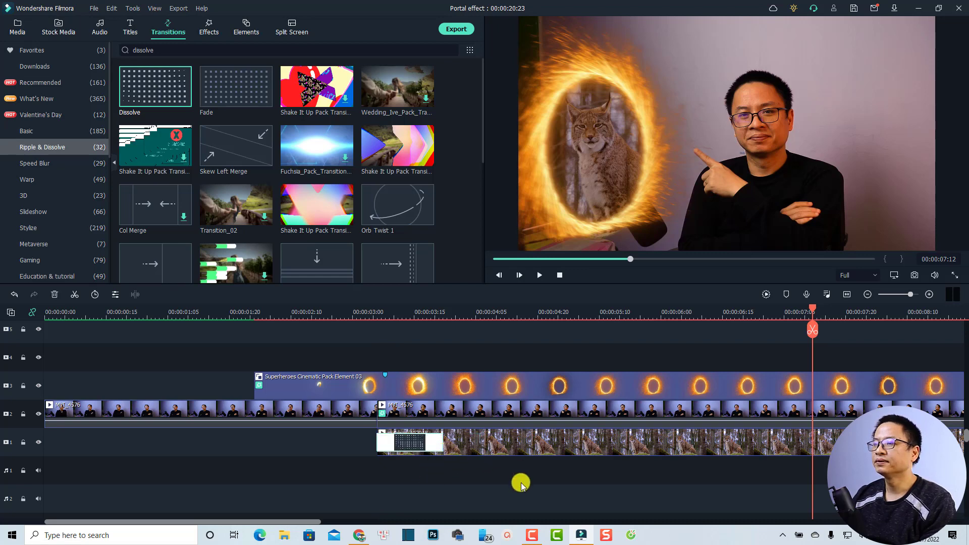
click(521, 484)
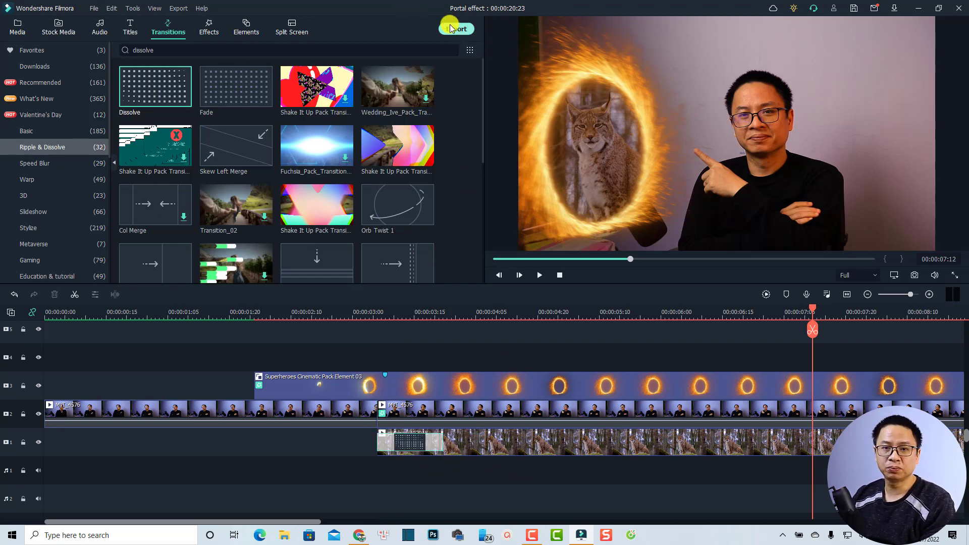